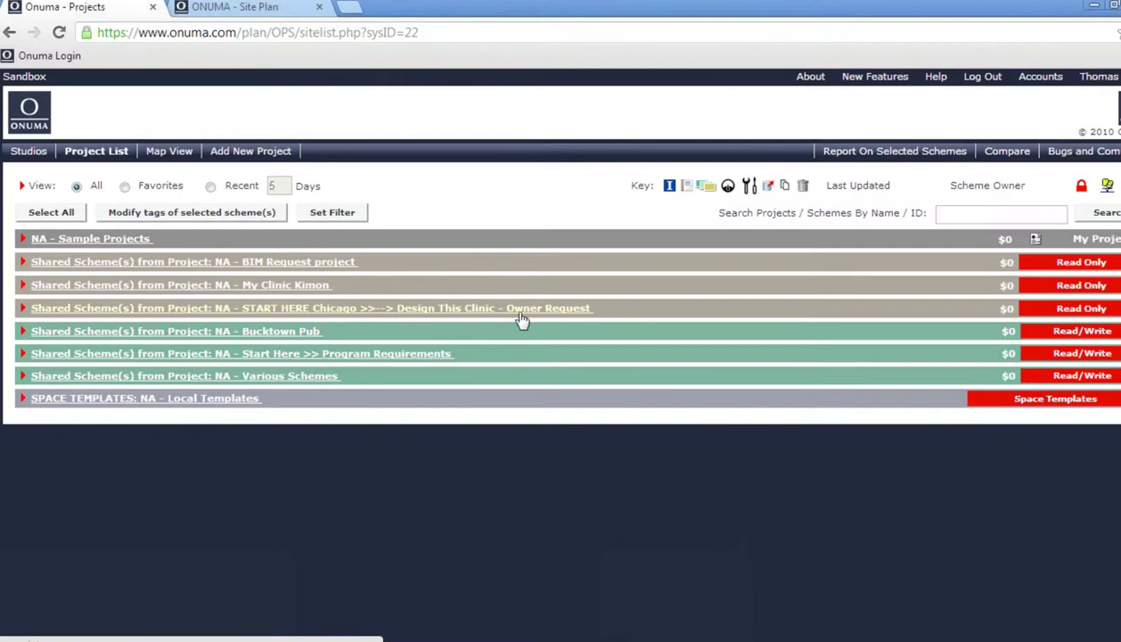
Open the Clinic in Chicago scheme of the START HERE Chicago owner request project and review the Clinic Program Requirements building's attachments.
{"action": "left_click", "coordinate": [556, 310]}
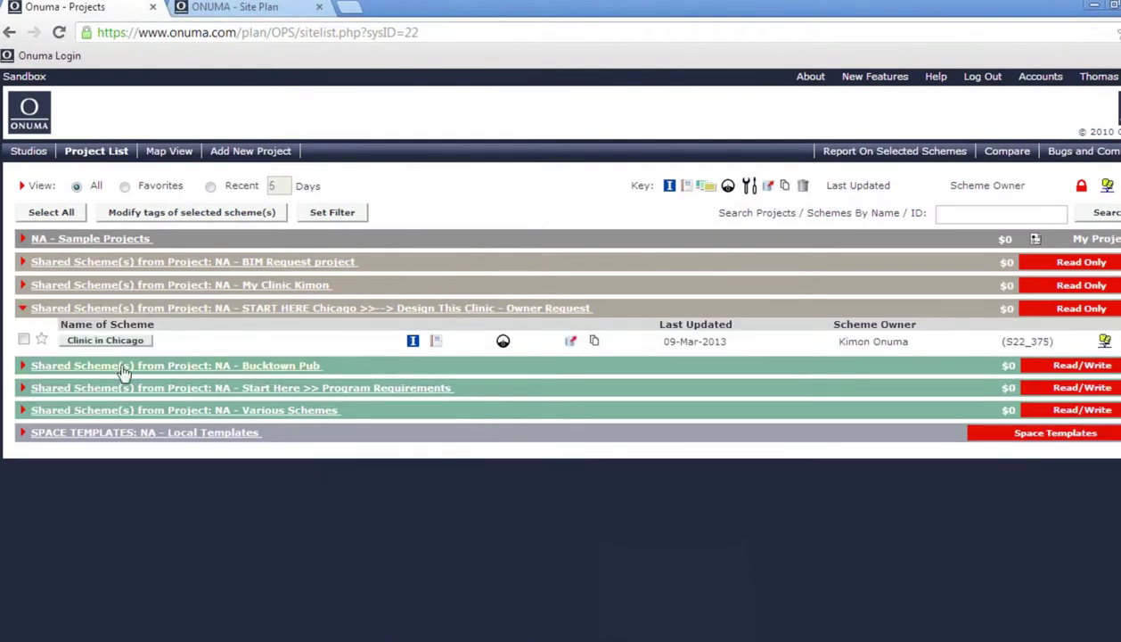
{"action": "left_click", "coordinate": [105, 341]}
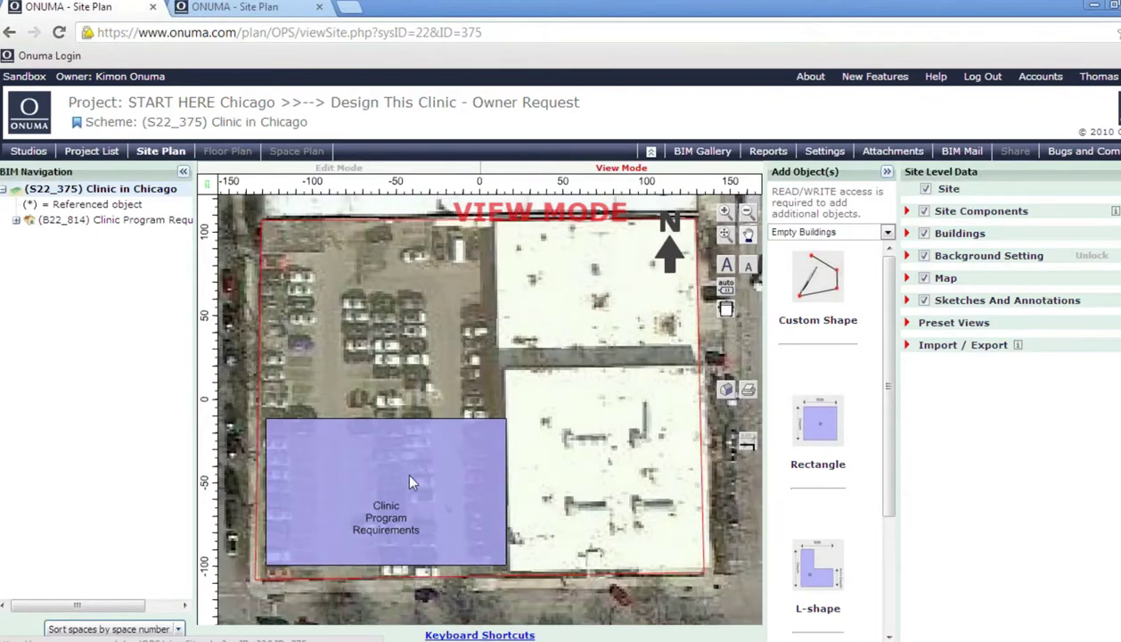
{"action": "scroll", "coordinate": [410, 481], "scroll_direction": "down", "scroll_amount": 1}
{"action": "double_click", "coordinate": [442, 475]}
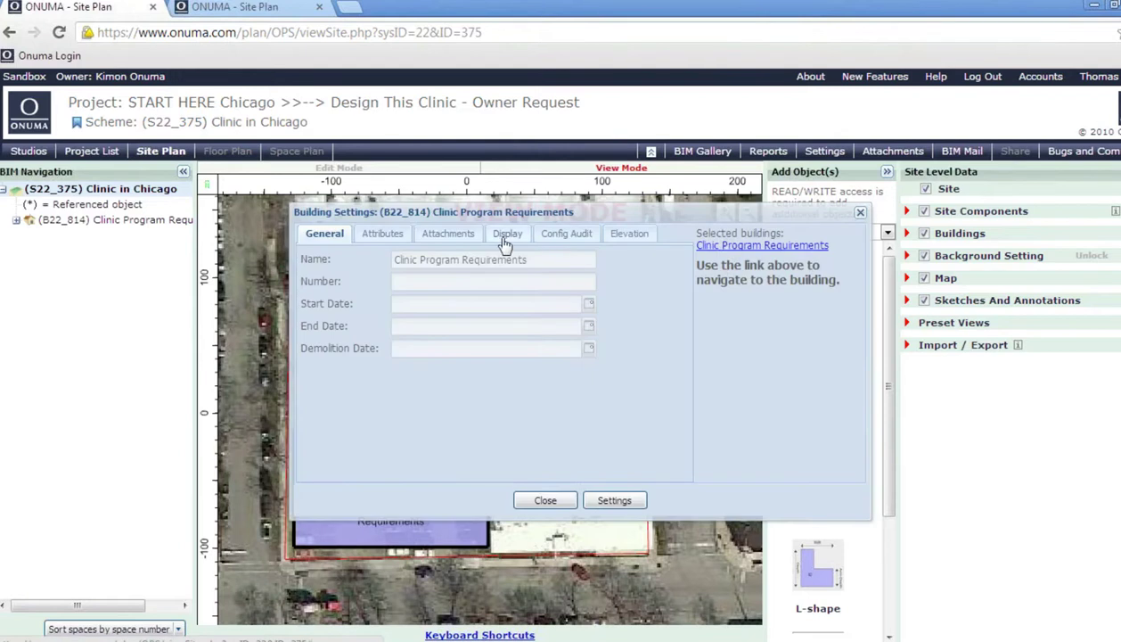
{"action": "left_click", "coordinate": [448, 235]}
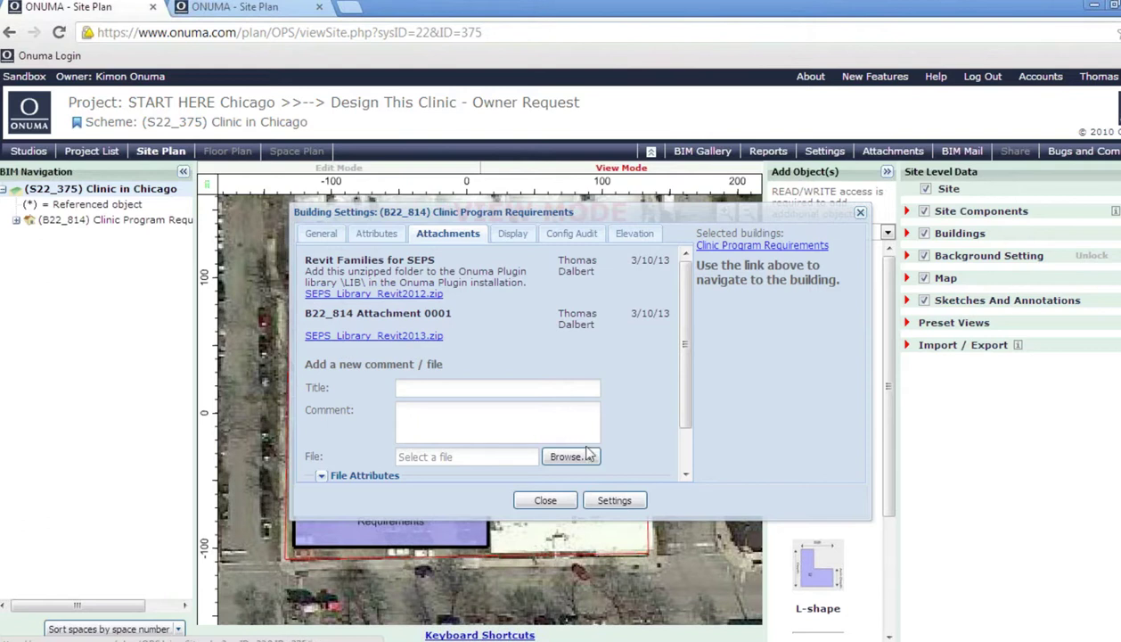
{"action": "left_click", "coordinate": [546, 501]}
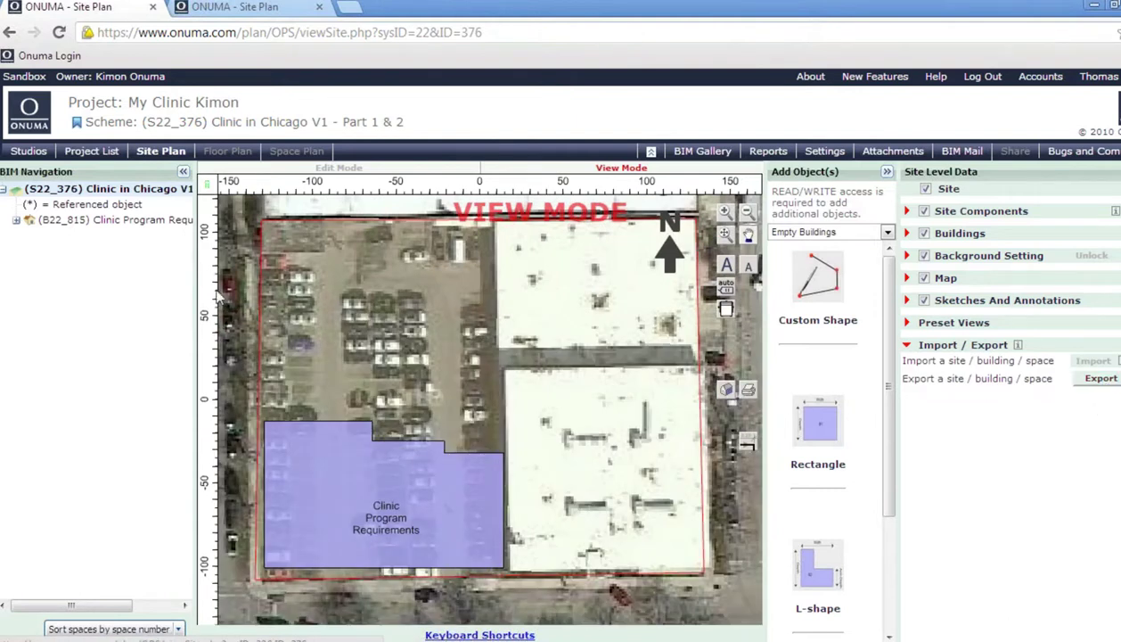
Open the floor plan of the Clinic Program Requirements building in scheme Clinic in Chicago V1 - Part 1 & 2 and export it as BIMXML for Revit.
{"action": "left_click", "coordinate": [149, 222]}
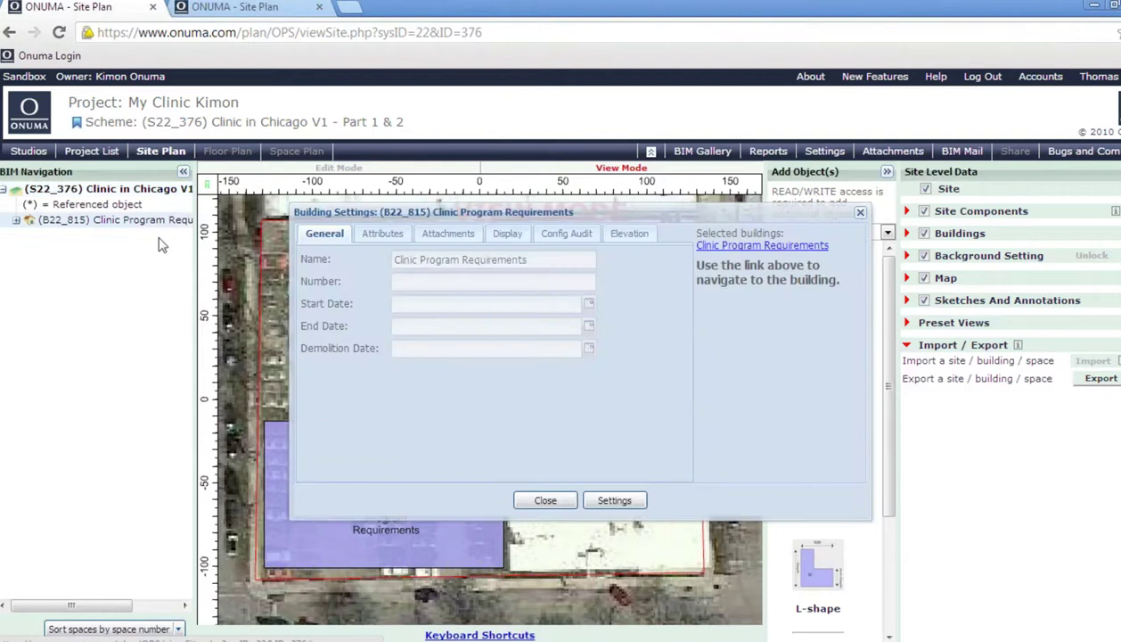
{"action": "left_click", "coordinate": [732, 247]}
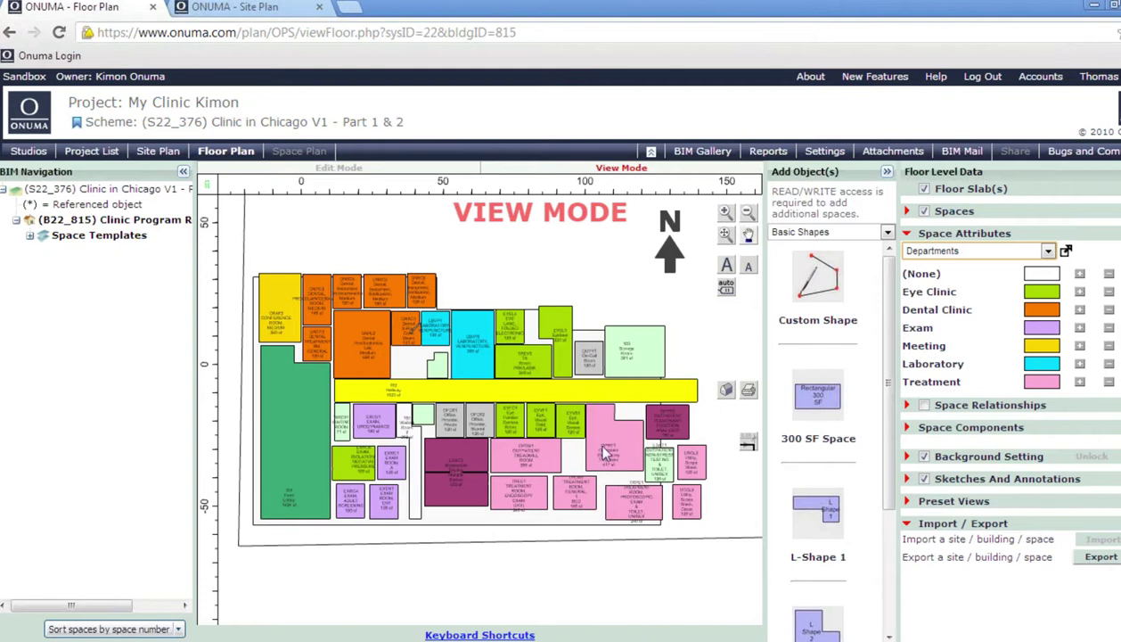
{"action": "left_click", "coordinate": [1100, 559]}
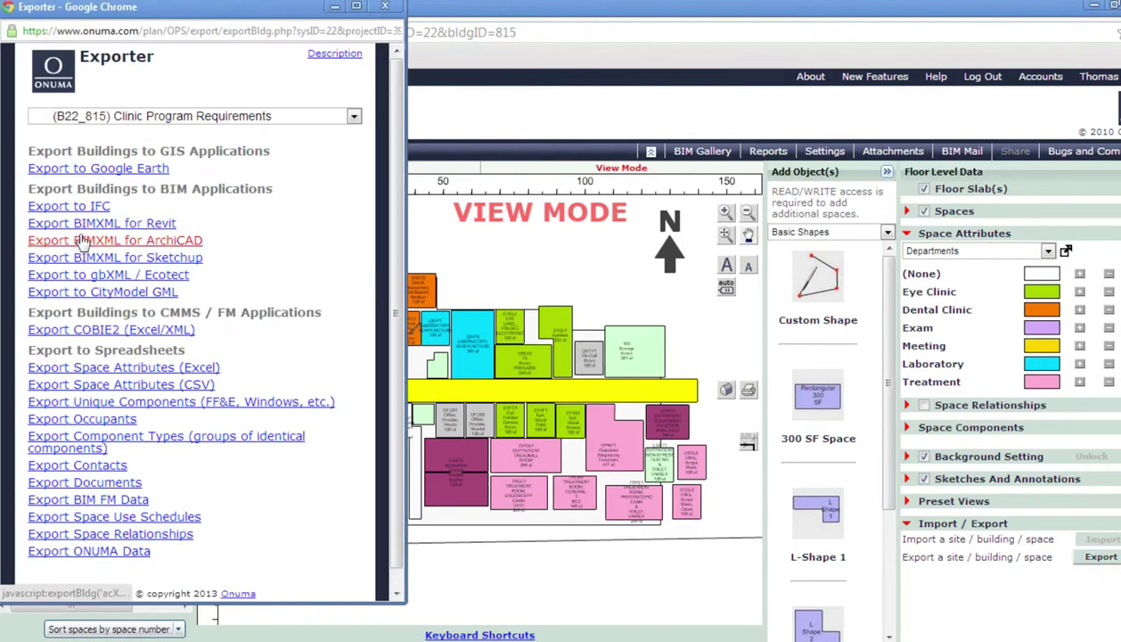
{"action": "left_click", "coordinate": [76, 229]}
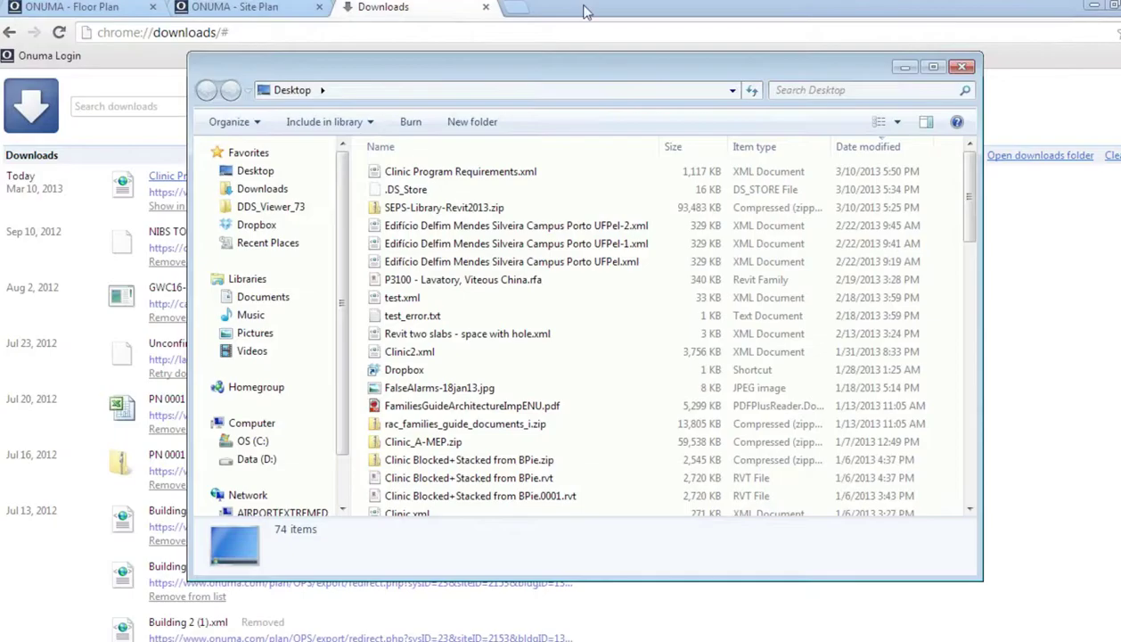
{"action": "left_click", "coordinate": [485, 9]}
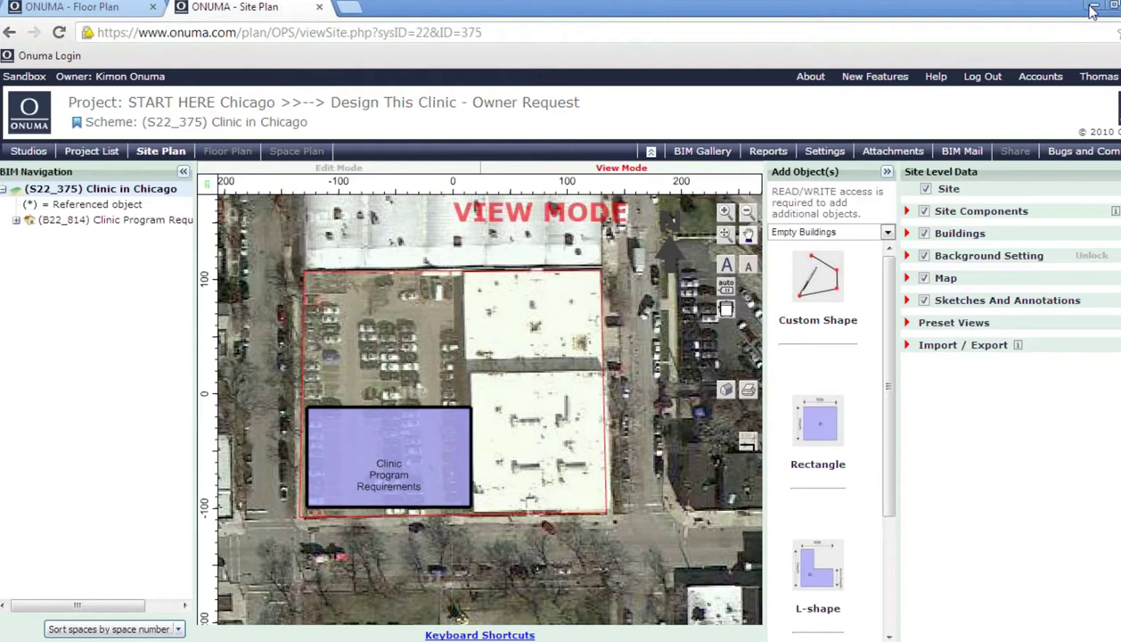
Switch to Revit and import Clinic Program Requirements.xml from the Desktop with the Revit-Onuma Plug-in.
{"action": "left_click", "coordinate": [1092, 8]}
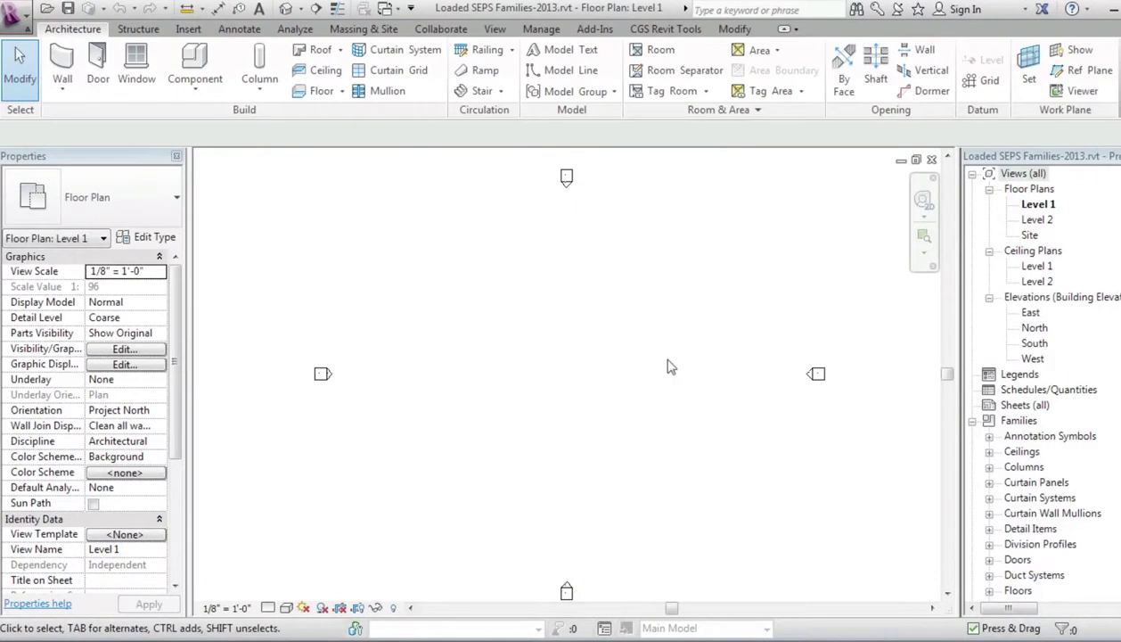
{"action": "left_click", "coordinate": [595, 30]}
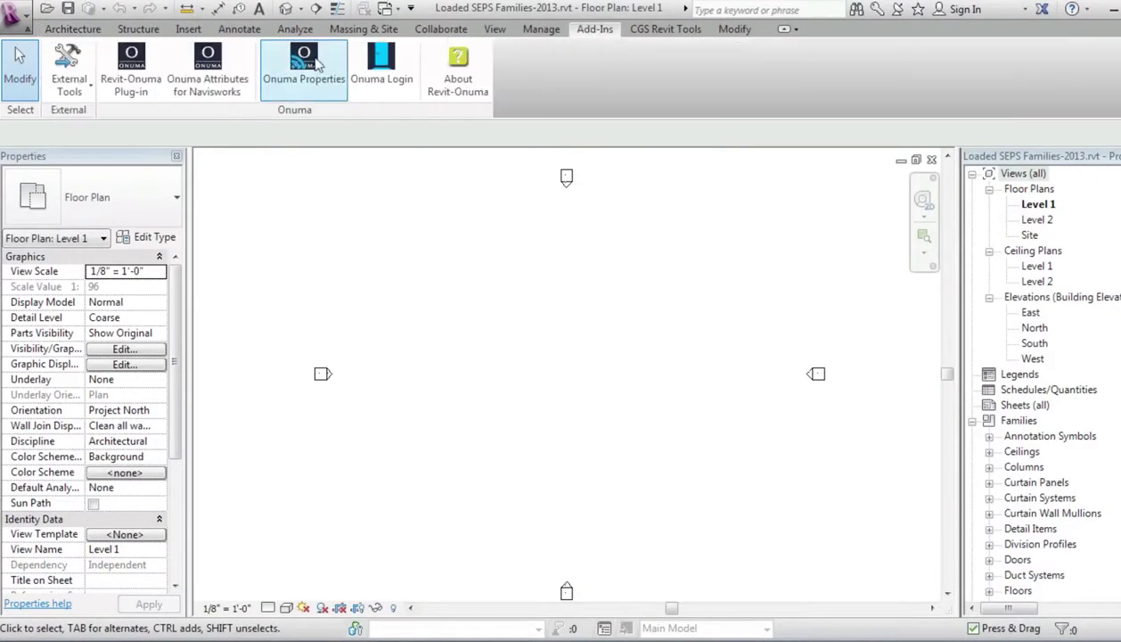
{"action": "left_click", "coordinate": [158, 82]}
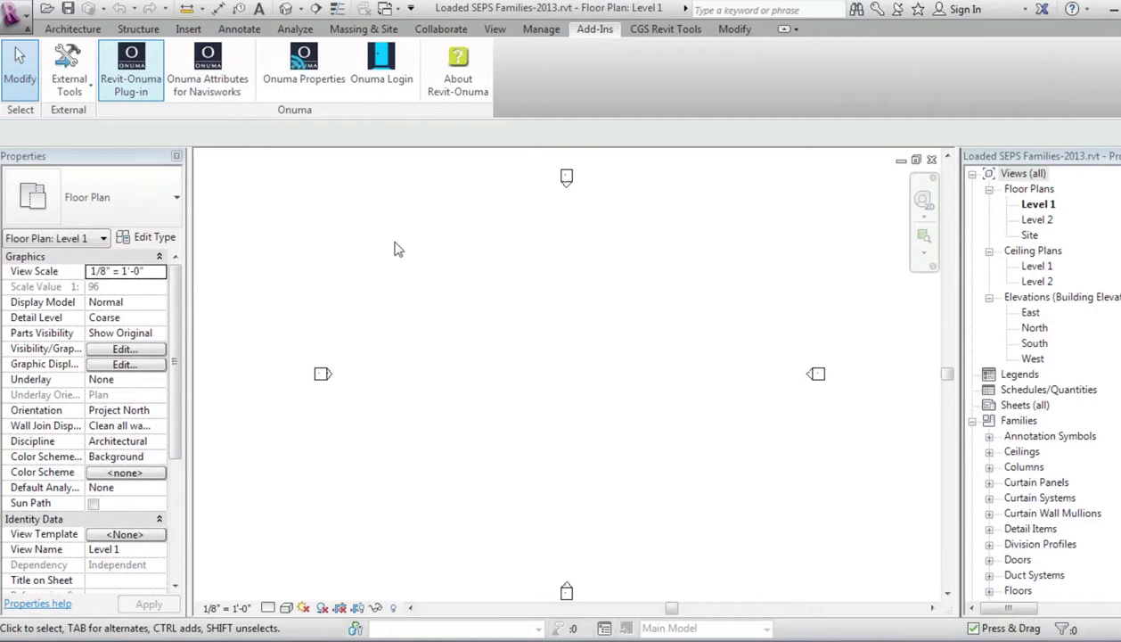
{"action": "left_click", "coordinate": [674, 253]}
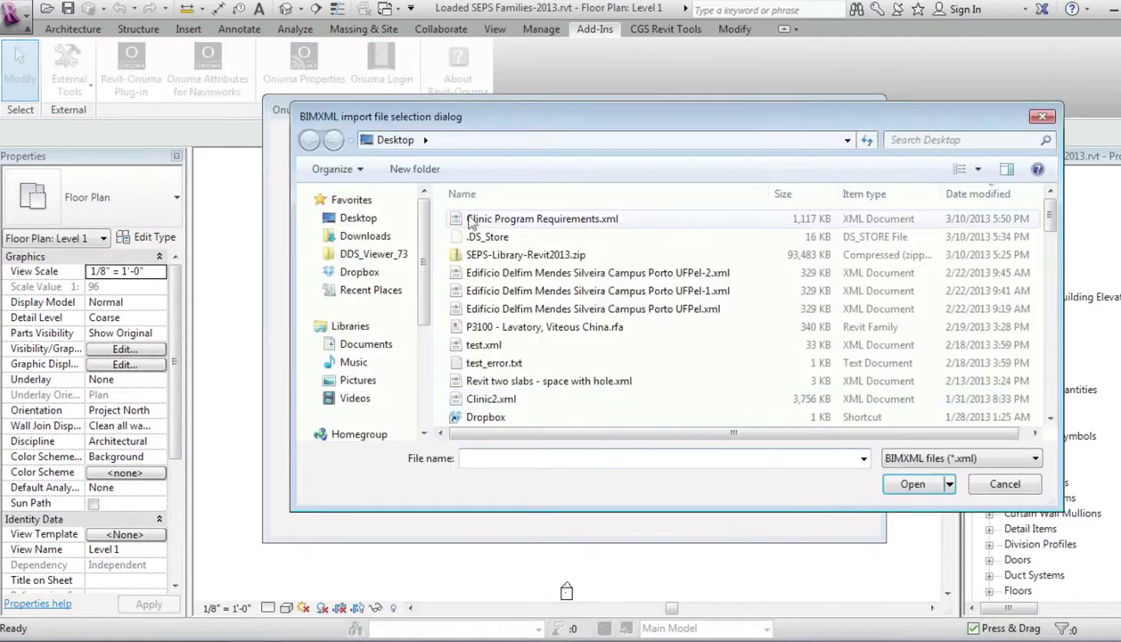
{"action": "left_click", "coordinate": [499, 218]}
{"action": "left_click", "coordinate": [911, 484]}
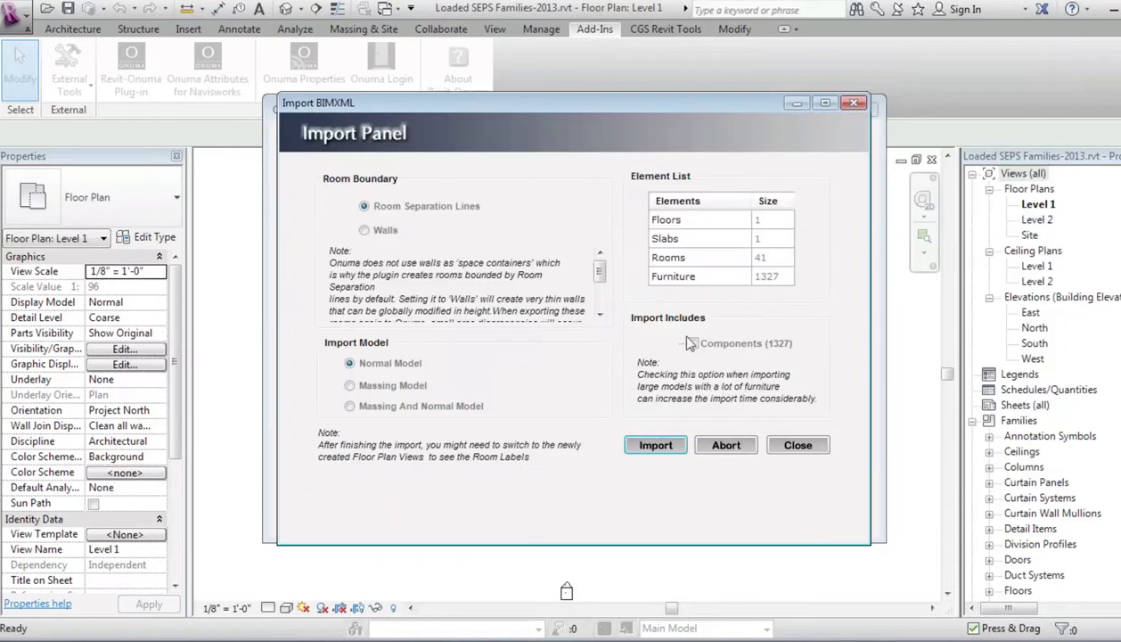
{"action": "left_click", "coordinate": [657, 448]}
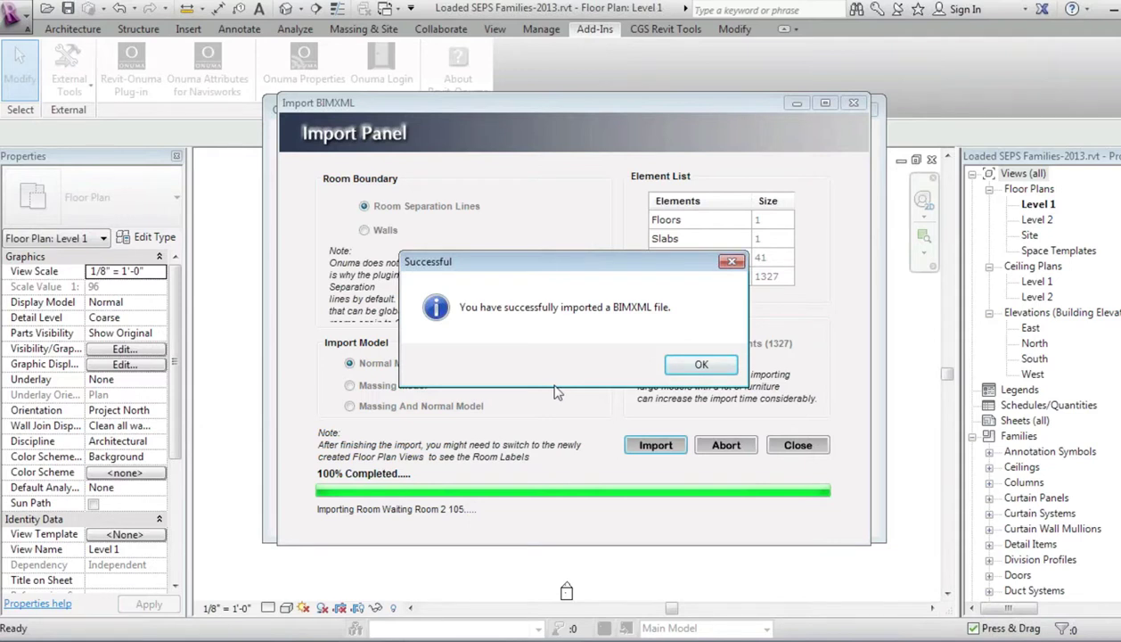
{"action": "left_click", "coordinate": [691, 367]}
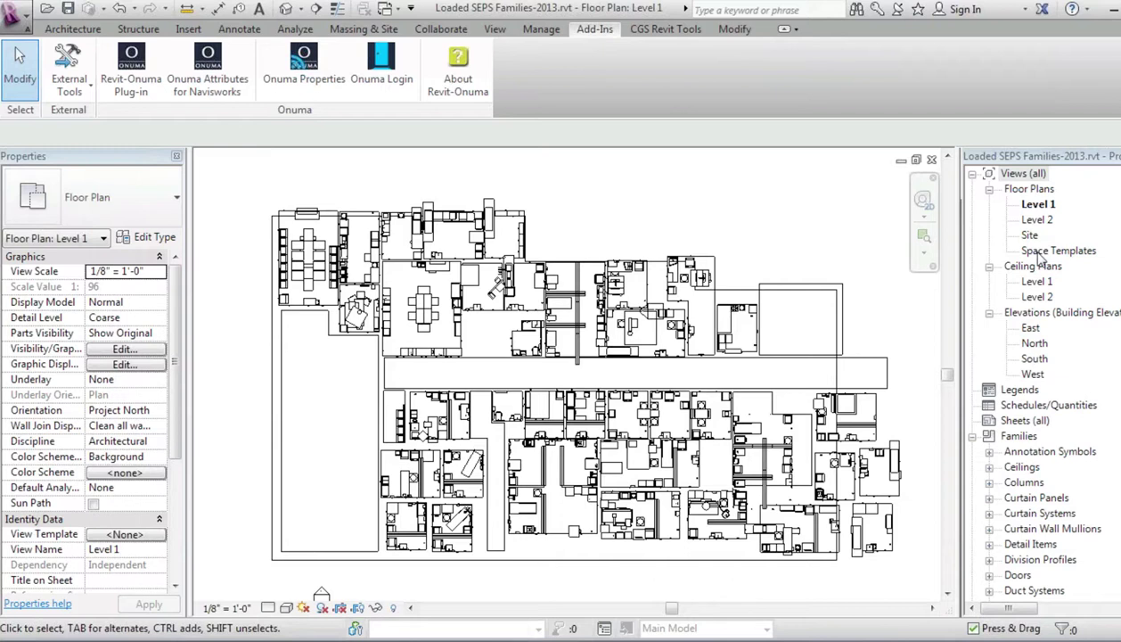
Open the Space Templates floor plan for a close view of the imported rooms and their labels.
{"action": "double_click", "coordinate": [1040, 253]}
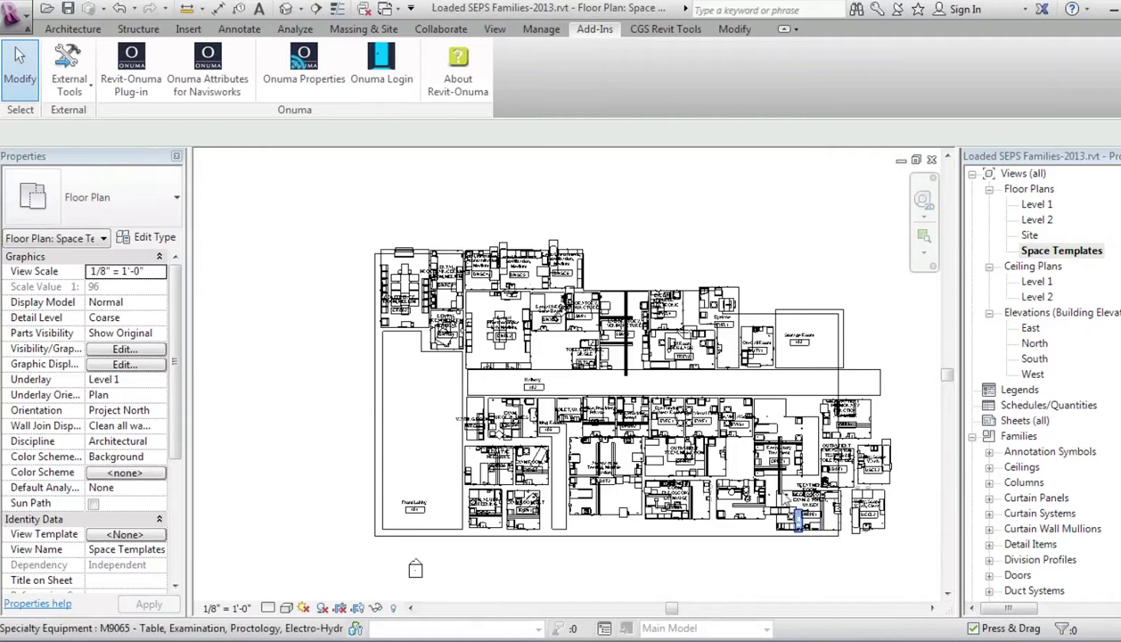
{"action": "scroll", "coordinate": [643, 234], "scroll_direction": "up", "scroll_amount": 4}
{"action": "scroll", "coordinate": [636, 349], "scroll_direction": "up", "scroll_amount": 3}
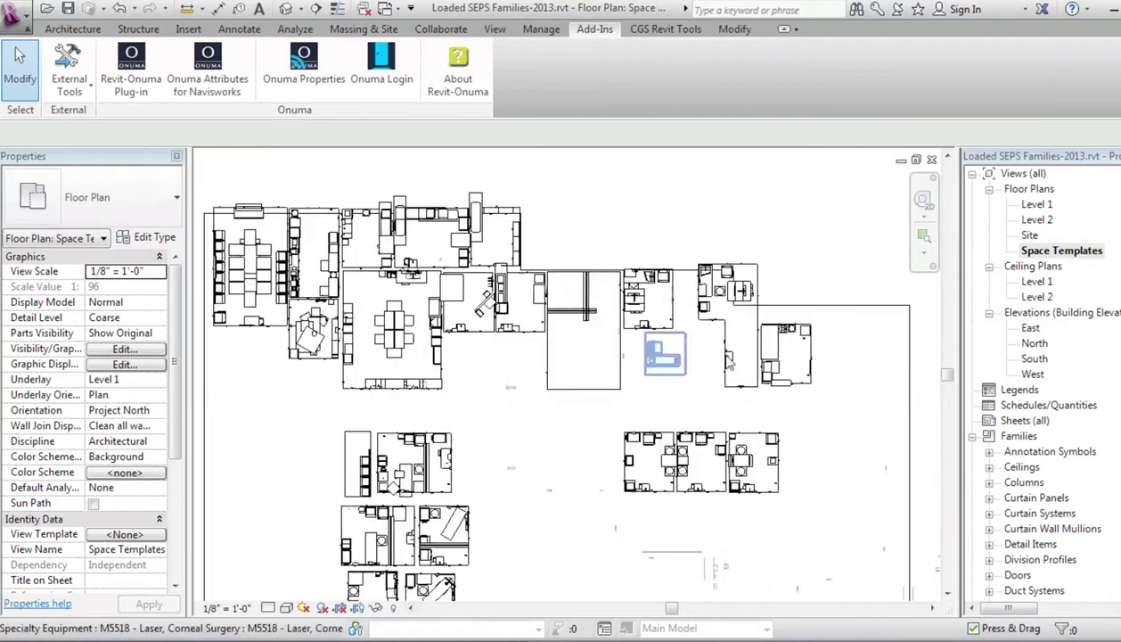
{"action": "scroll", "coordinate": [728, 358], "scroll_direction": "up", "scroll_amount": 2}
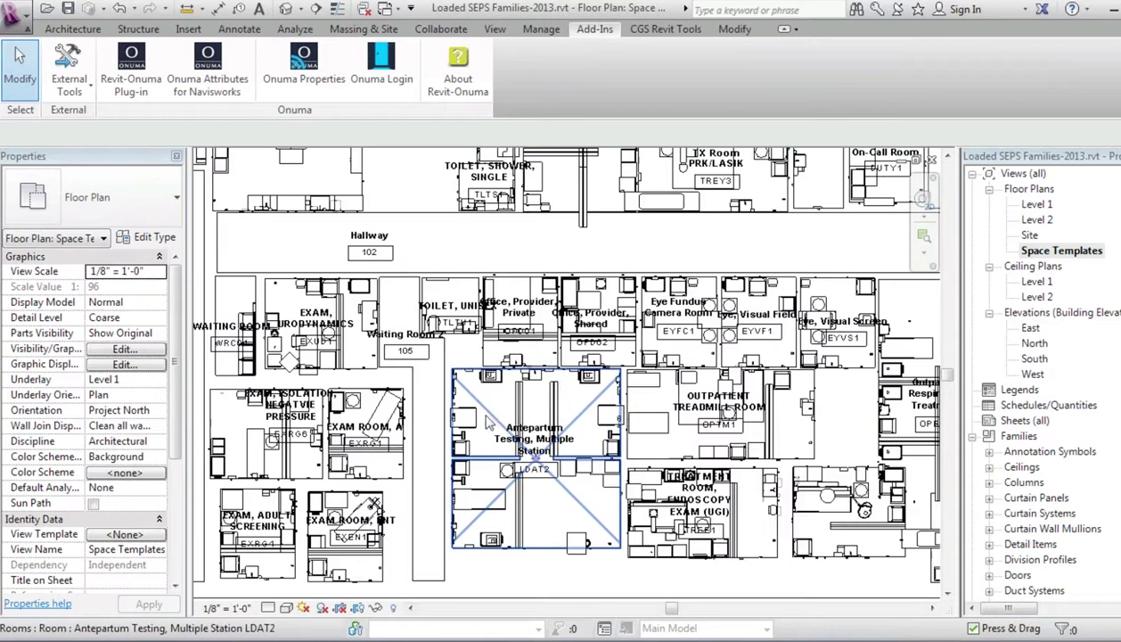
Examine the Antepartum Testing, Multiple Station room's properties, including its name choices, department, finishes and the imported attributes under Other.
{"action": "left_click", "coordinate": [492, 426]}
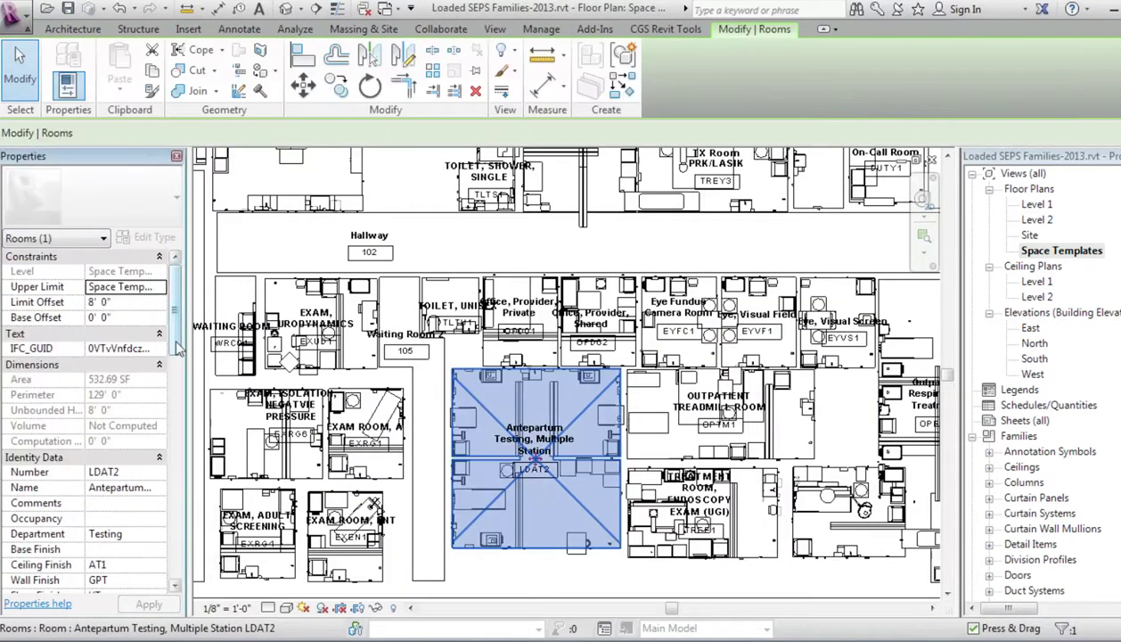
{"action": "scroll", "coordinate": [106, 495], "scroll_direction": "down", "scroll_amount": 1}
{"action": "left_click", "coordinate": [120, 489]}
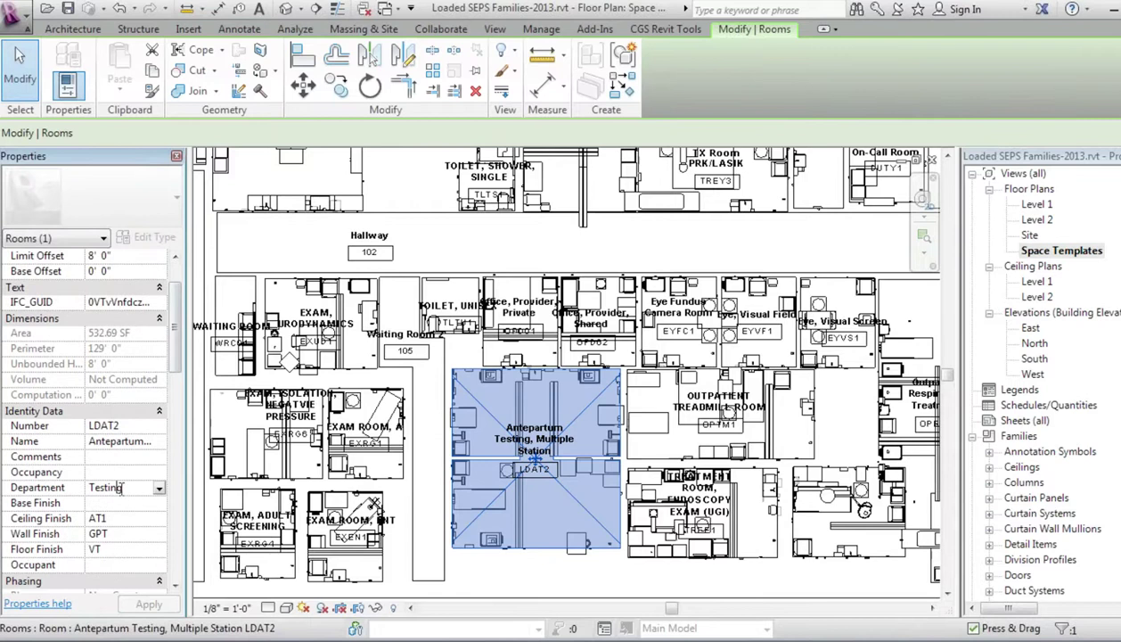
{"action": "left_click", "coordinate": [141, 442]}
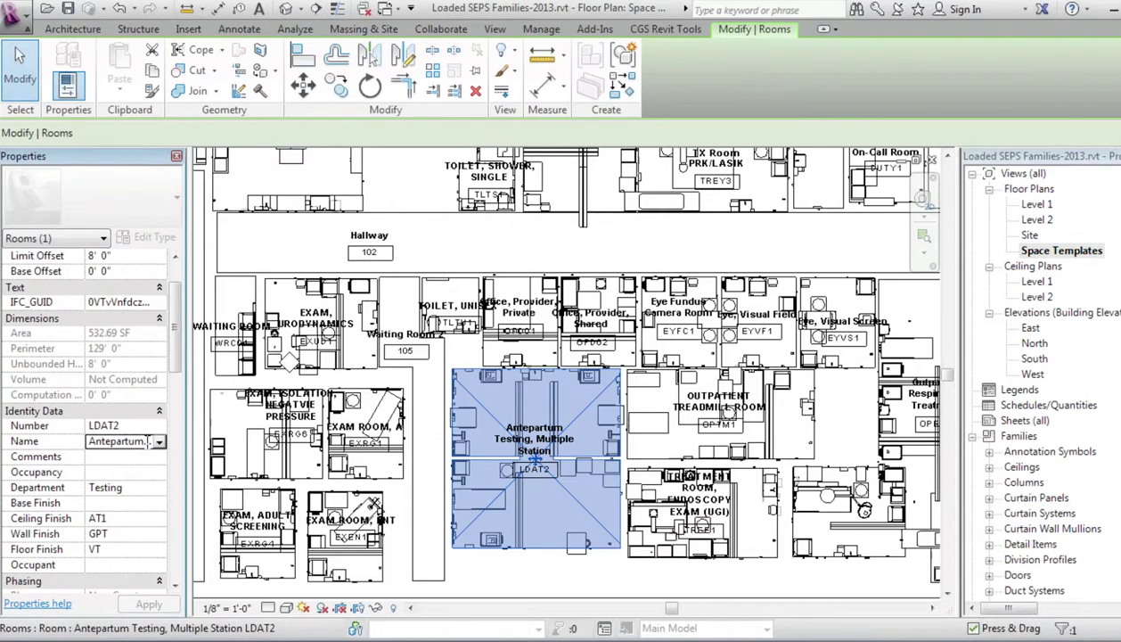
{"action": "left_click", "coordinate": [158, 442]}
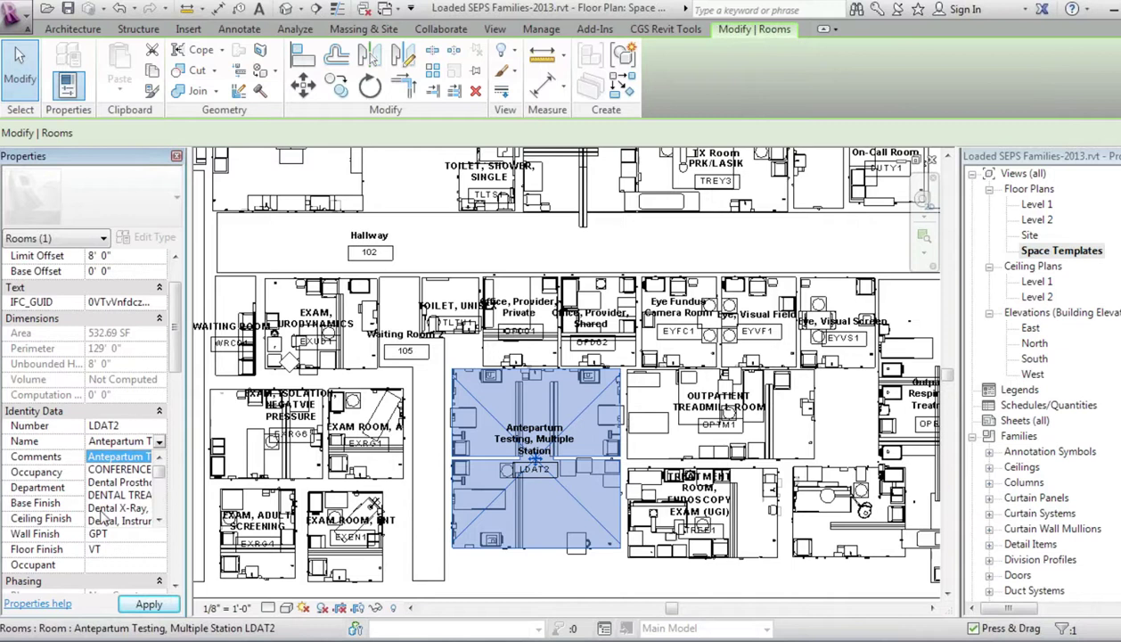
{"action": "left_click", "coordinate": [57, 447]}
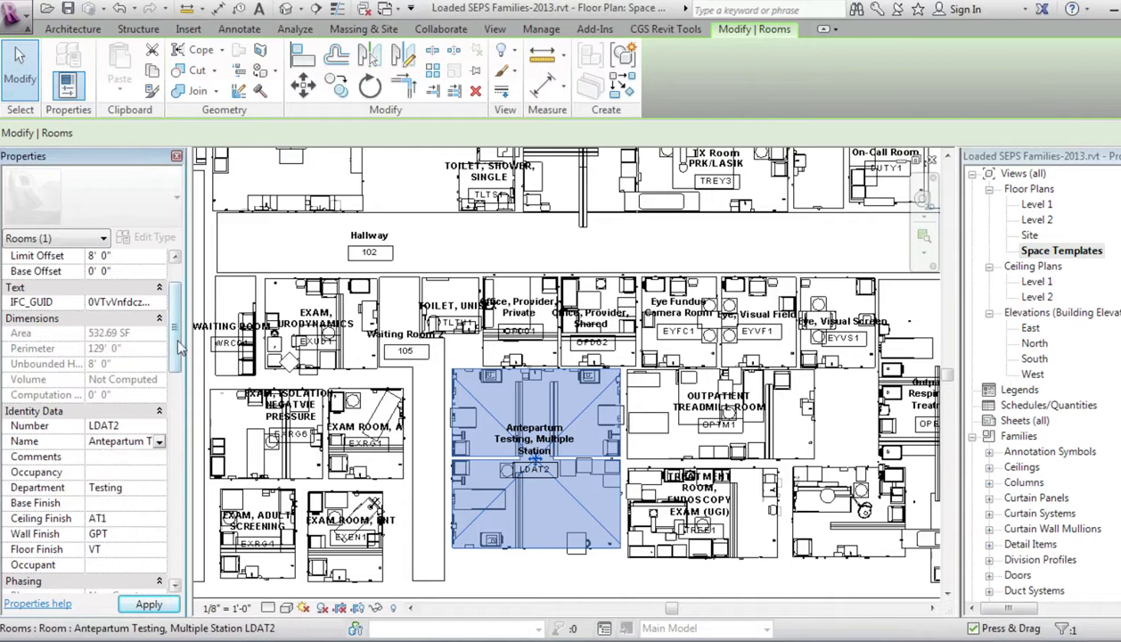
{"action": "left_click_drag", "start_coordinate": [179, 348], "coordinate": [185, 451]}
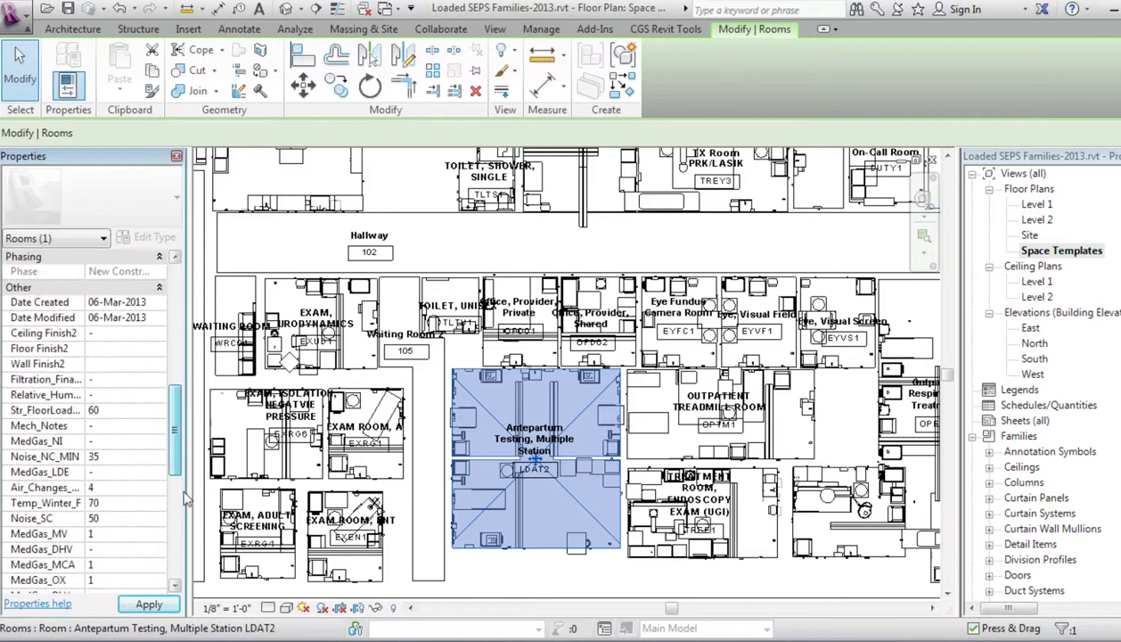
Compare the properties of the Exam, Urodynamics room with those of the Antepartum Testing room.
{"action": "left_click", "coordinate": [285, 296]}
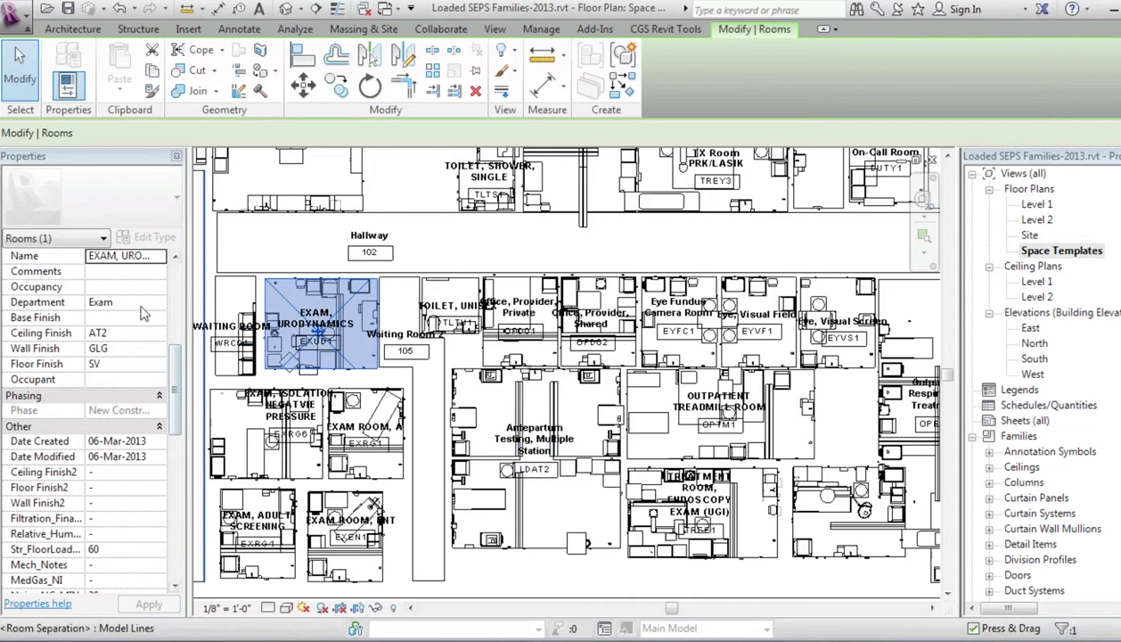
{"action": "left_click", "coordinate": [486, 409]}
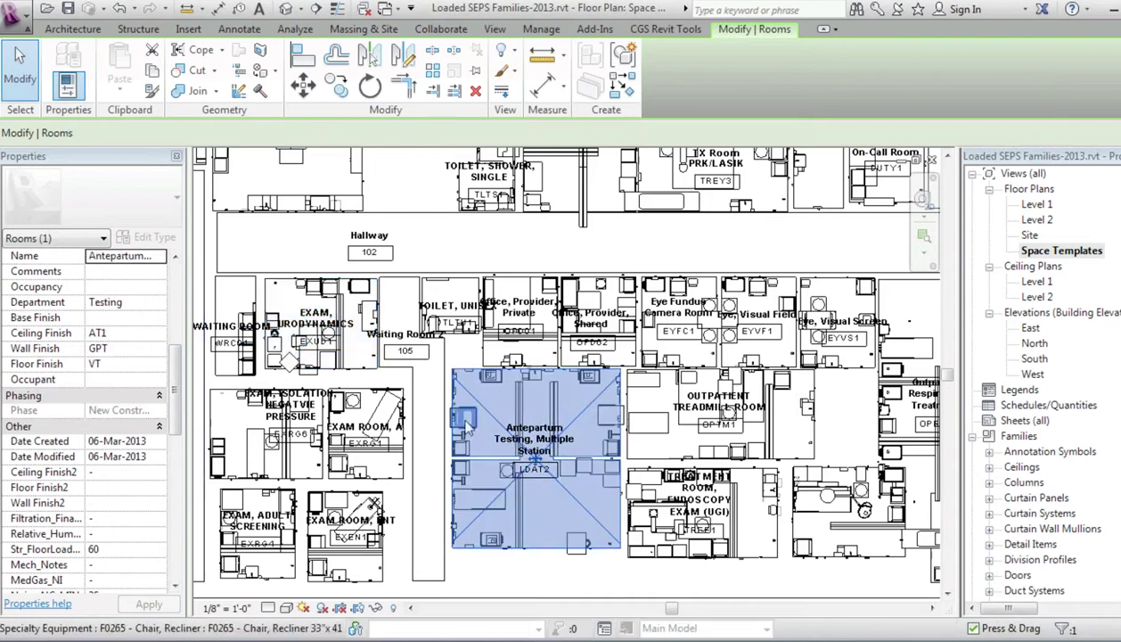
{"action": "left_click", "coordinate": [690, 450]}
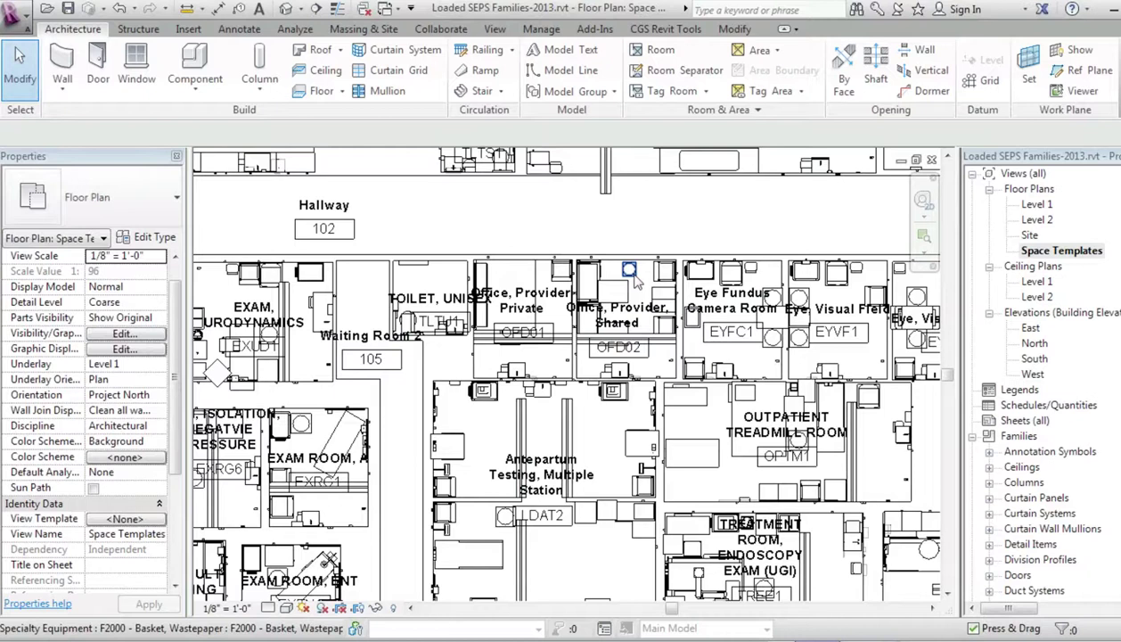
Examine the imported equipment in the Office, Provider, Shared room by selecting its wastepaper basket, and clear the selection.
{"action": "scroll", "coordinate": [634, 279], "scroll_direction": "up", "scroll_amount": 4}
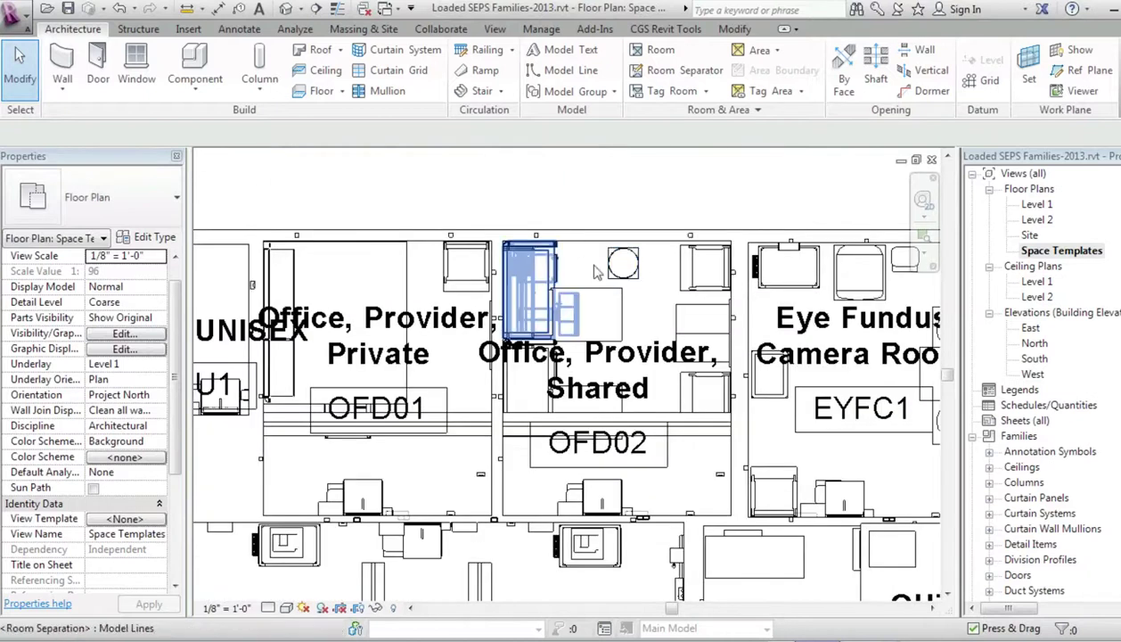
{"action": "left_click", "coordinate": [635, 281]}
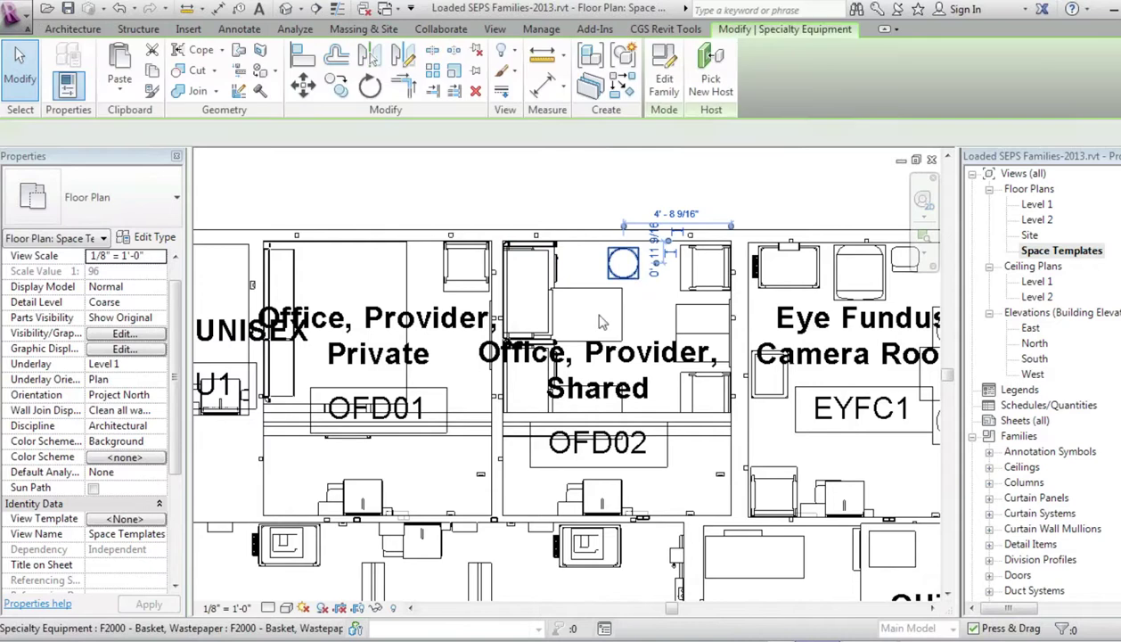
{"action": "left_click", "coordinate": [546, 201]}
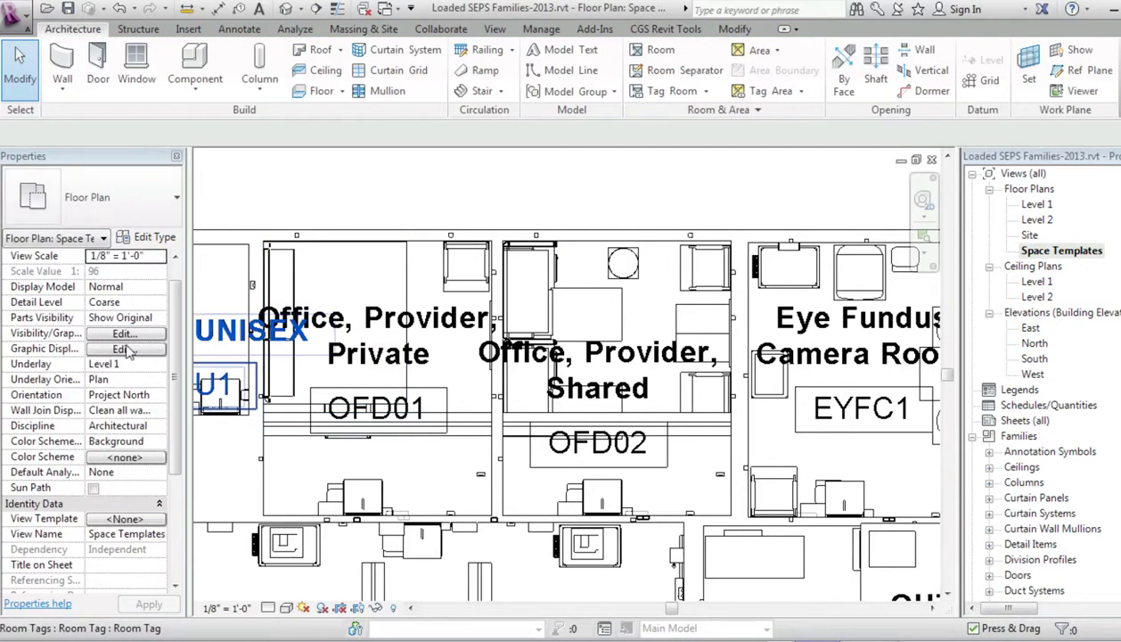
Hide the EquipSpace subcategory of Specialty Equipment in the Space Templates floor plan through its visibility/graphic overrides.
{"action": "left_click", "coordinate": [123, 333]}
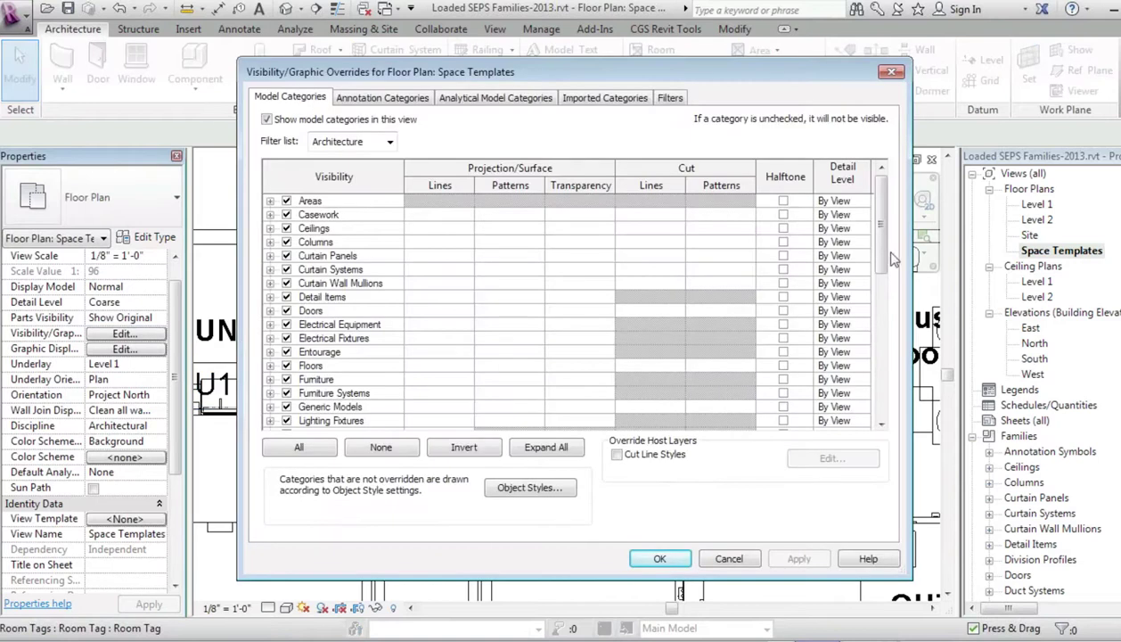
{"action": "scroll", "coordinate": [578, 336], "scroll_direction": "down", "scroll_amount": 5}
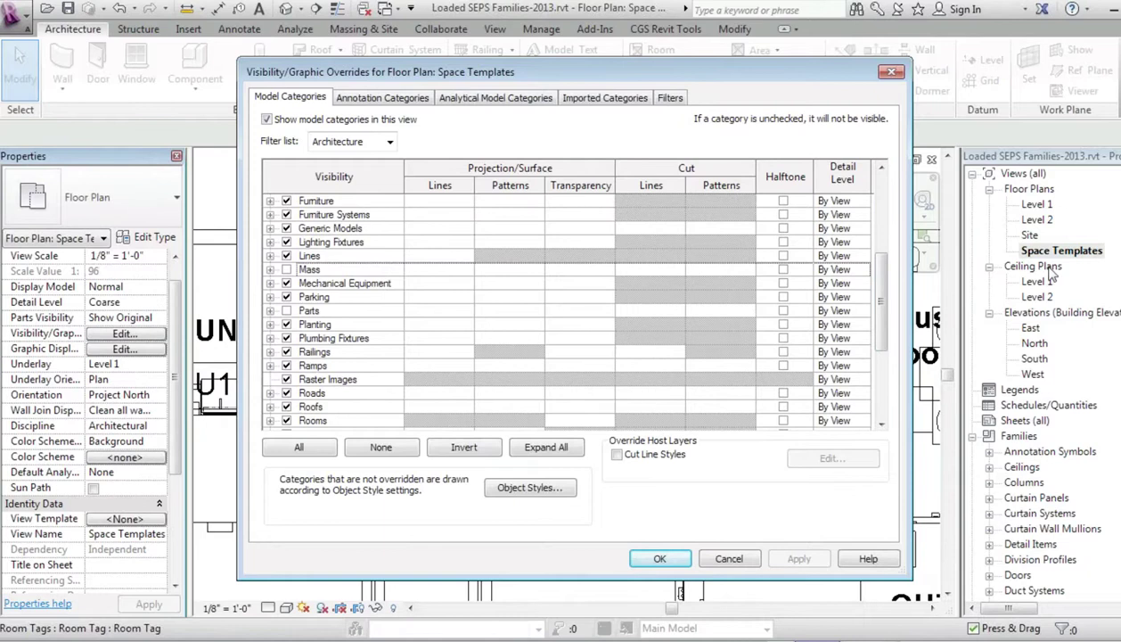
{"action": "left_click_drag", "start_coordinate": [881, 303], "coordinate": [891, 373]}
{"action": "left_click", "coordinate": [270, 325]}
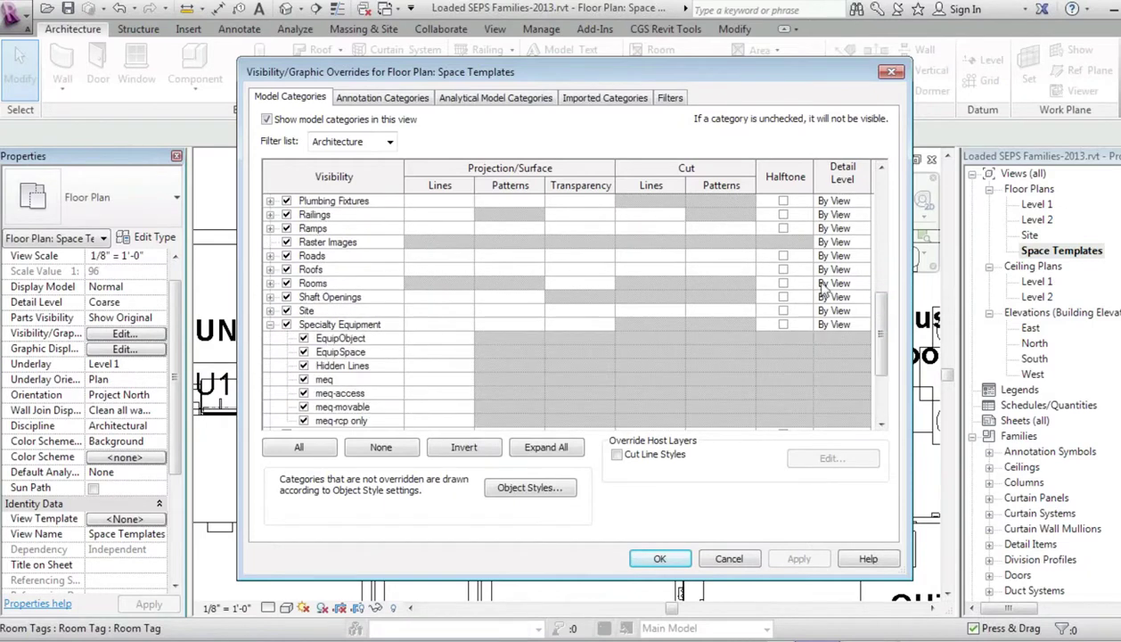
{"action": "left_click_drag", "start_coordinate": [885, 355], "coordinate": [886, 373]}
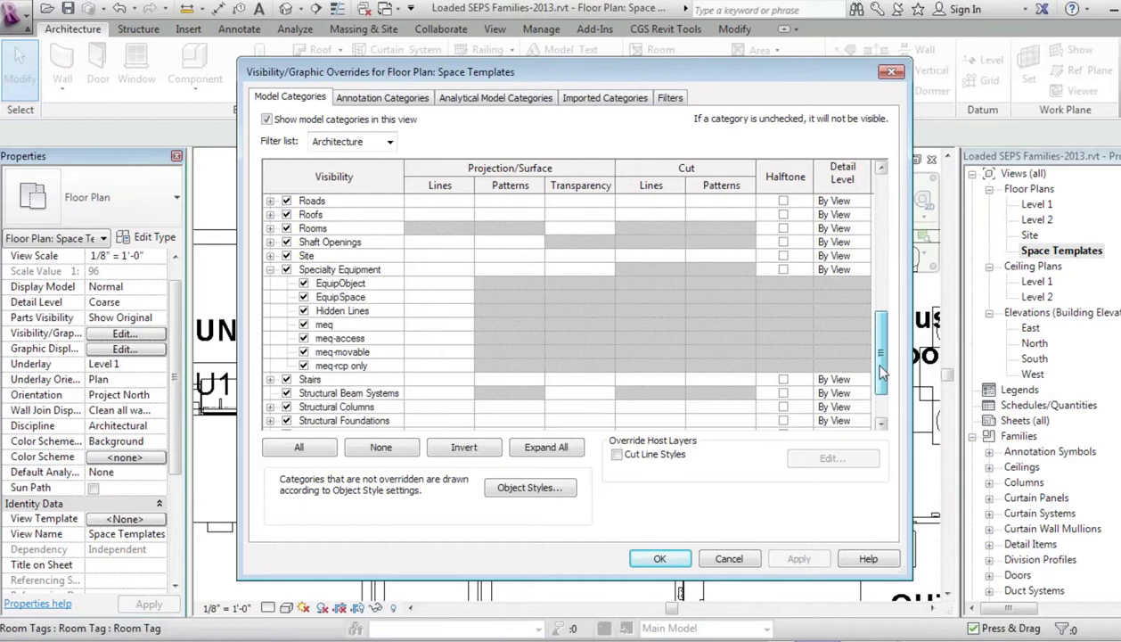
{"action": "left_click", "coordinate": [304, 297]}
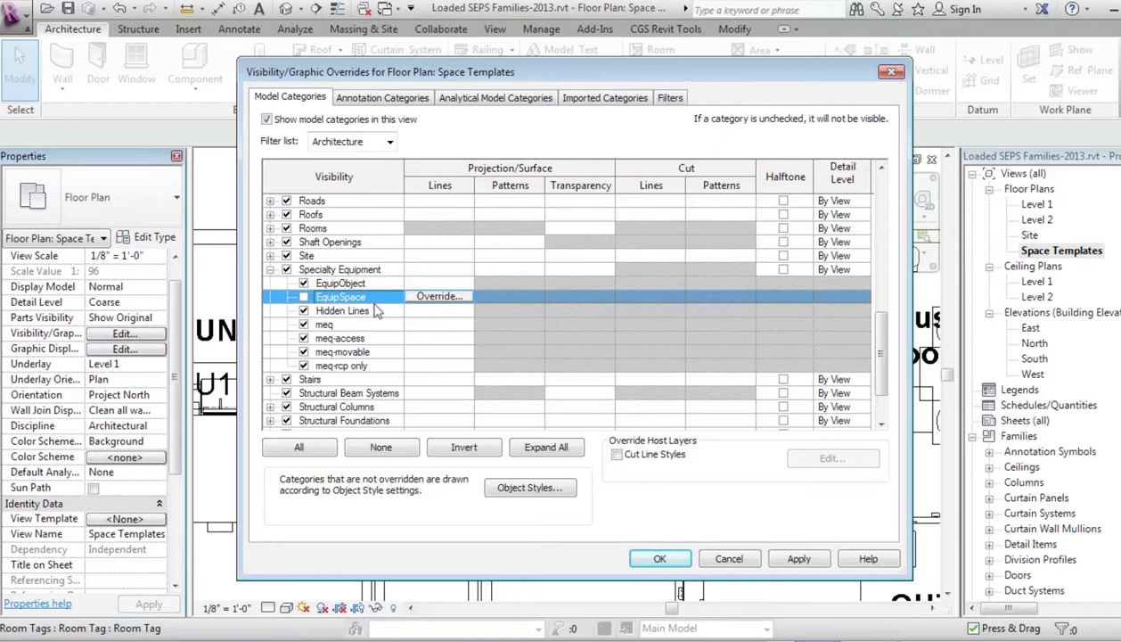
{"action": "left_click", "coordinate": [797, 560]}
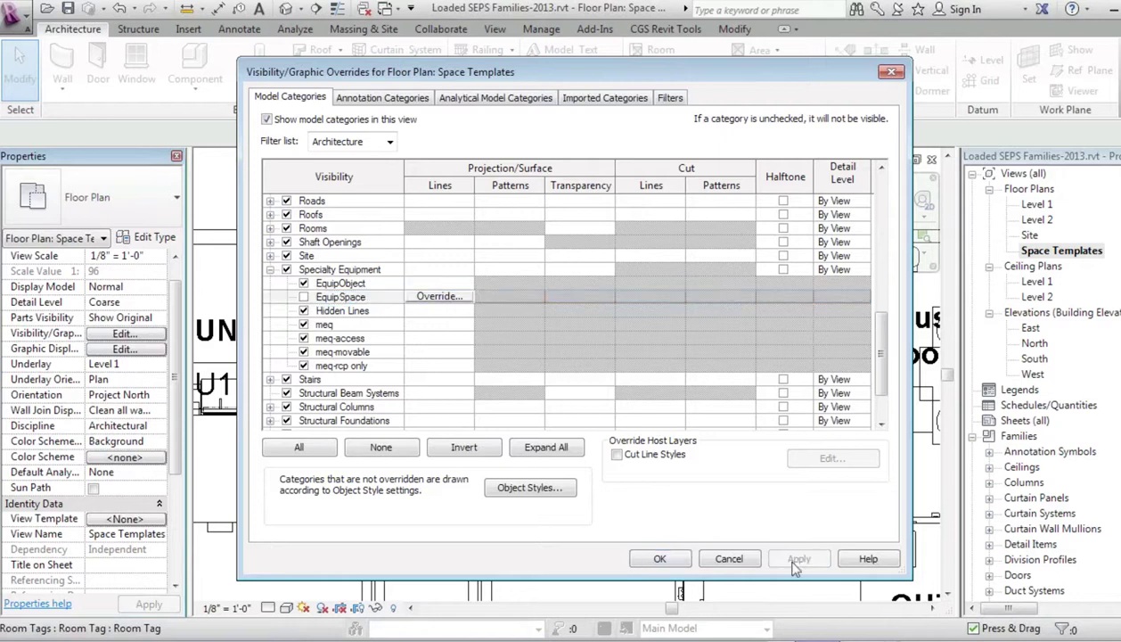
{"action": "left_click", "coordinate": [660, 560]}
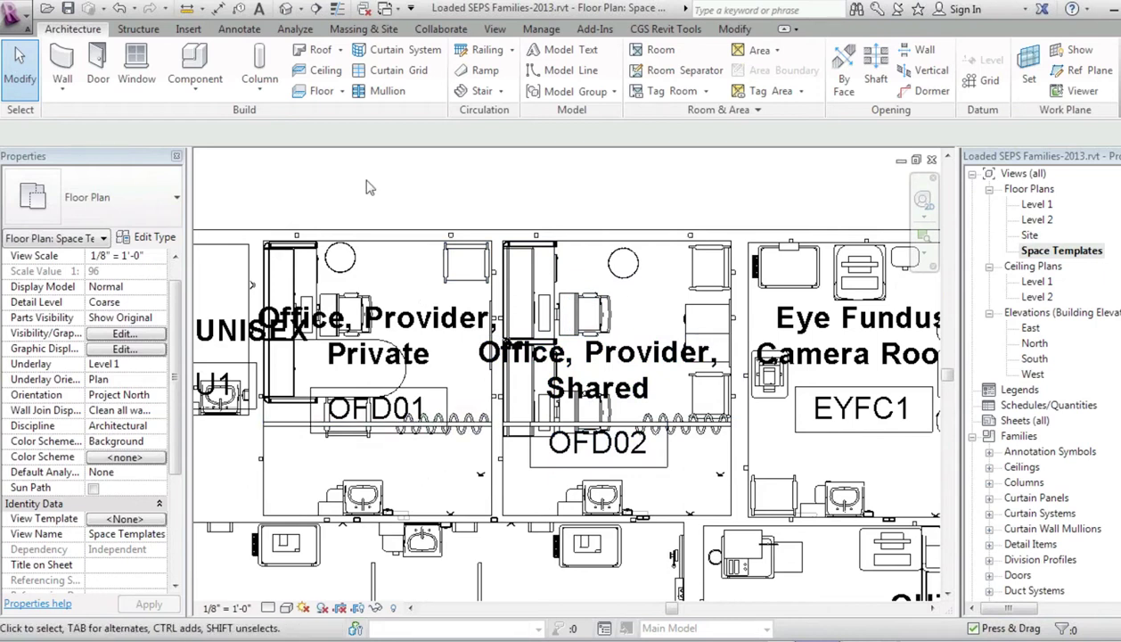
Examine the equipment symbols across the rooms of the floor plan, and open the default 3D view for a closer look.
{"action": "scroll", "coordinate": [357, 190], "scroll_direction": "down", "scroll_amount": 2}
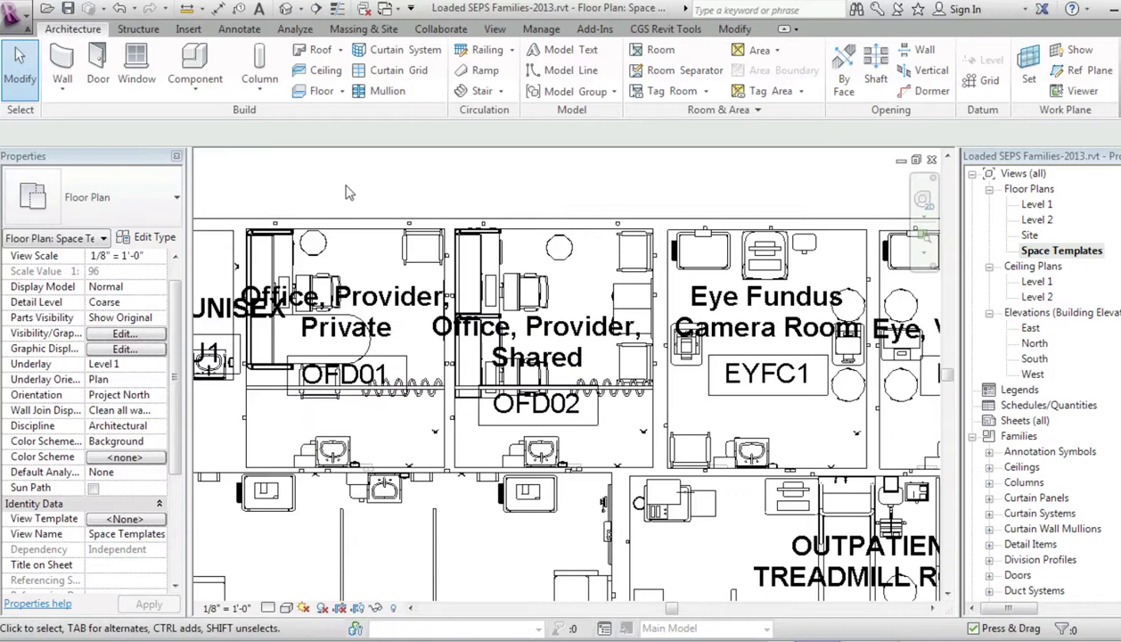
{"action": "scroll", "coordinate": [347, 192], "scroll_direction": "down", "scroll_amount": 1}
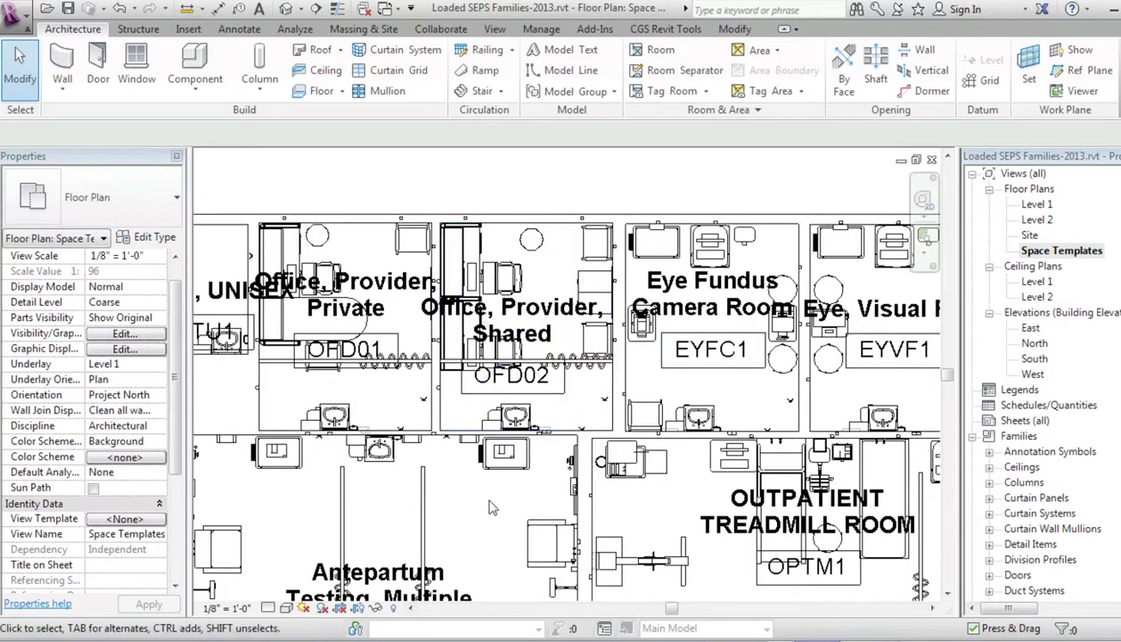
{"action": "scroll", "coordinate": [489, 505], "scroll_direction": "down", "scroll_amount": 1}
{"action": "middle_click_drag", "start_coordinate": [489, 506], "coordinate": [438, 396]}
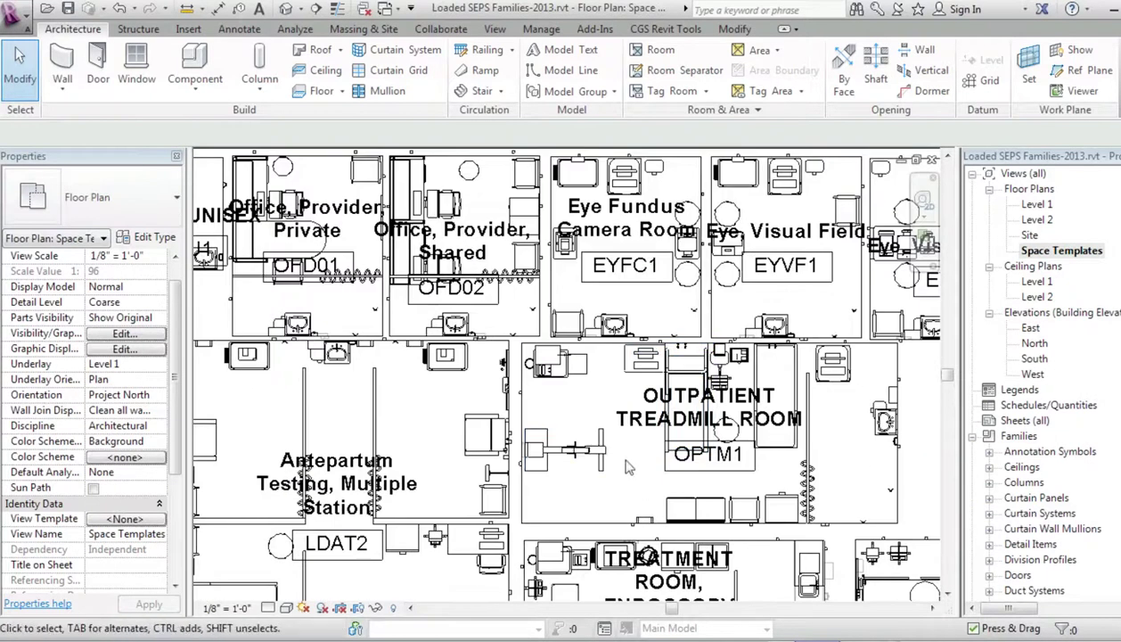
{"action": "middle_click_drag", "start_coordinate": [646, 471], "coordinate": [927, 464]}
{"action": "middle_click_drag", "start_coordinate": [624, 401], "coordinate": [675, 394]}
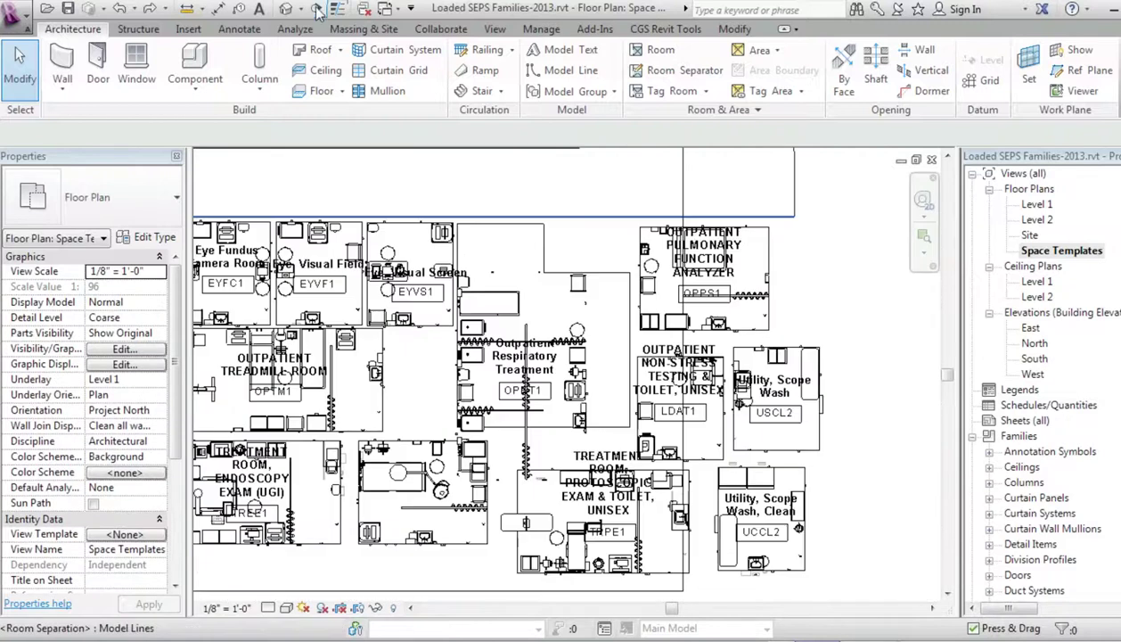
{"action": "left_click", "coordinate": [286, 10]}
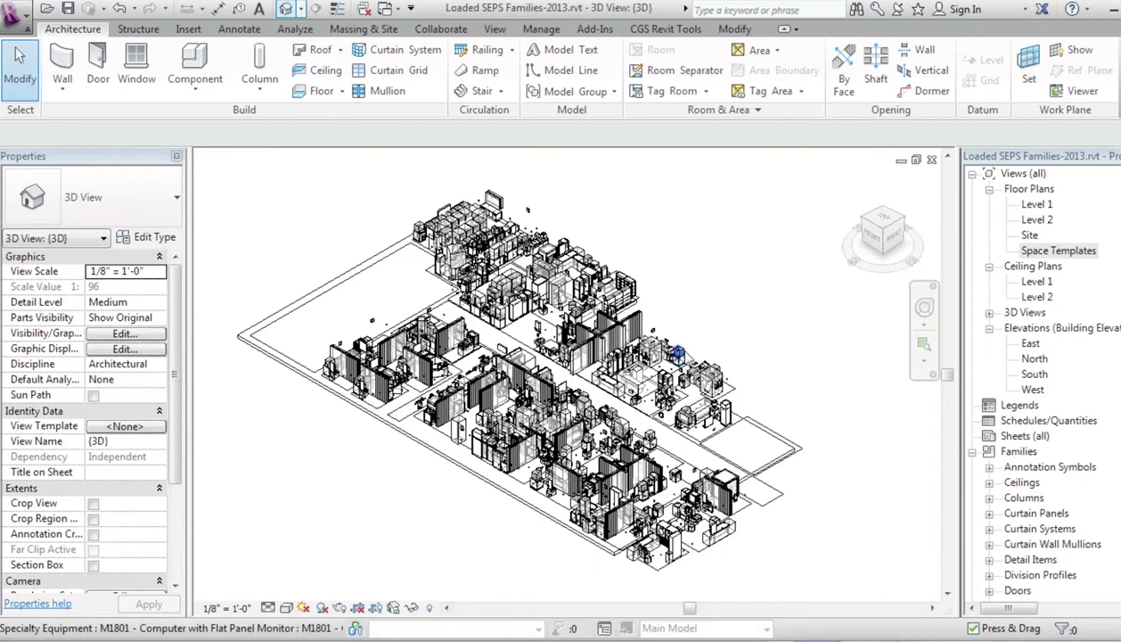
{"action": "scroll", "coordinate": [679, 355], "scroll_direction": "up", "scroll_amount": 3}
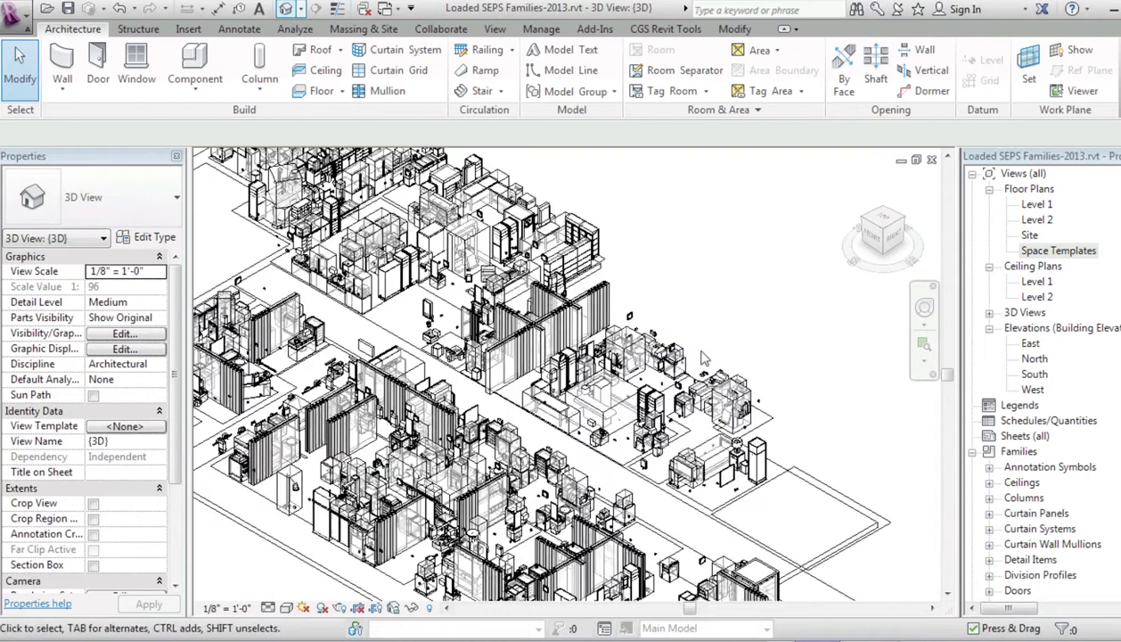
{"action": "scroll", "coordinate": [704, 358], "scroll_direction": "up", "scroll_amount": 2}
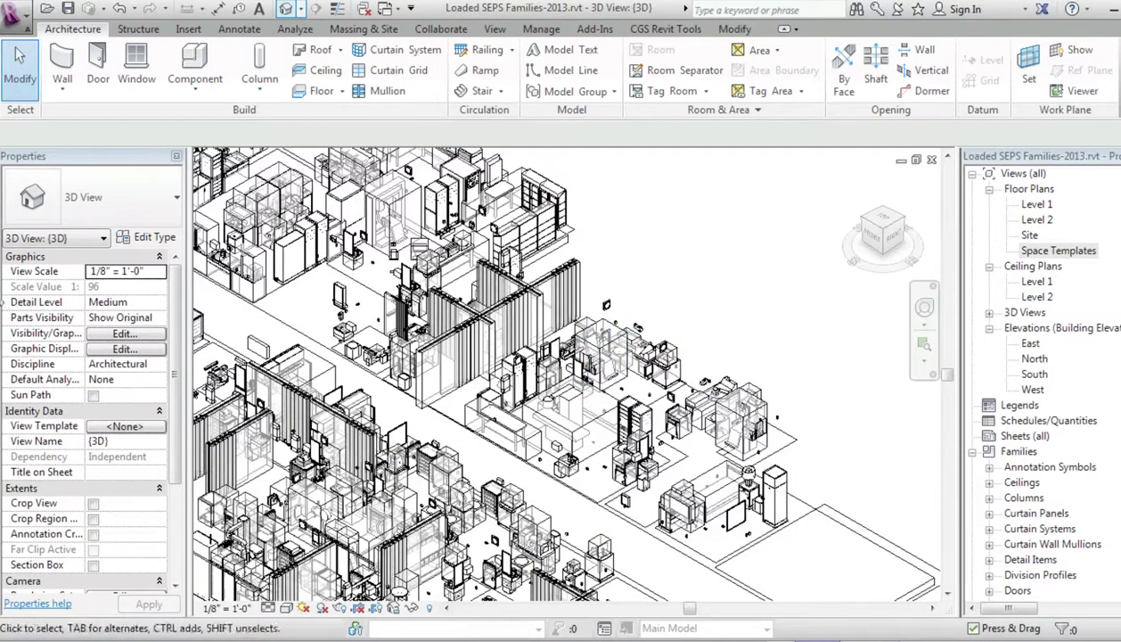
Turn off the EquipSpace subcategory of Specialty Equipment in the 3D view's visibility/graphic overrides.
{"action": "left_click", "coordinate": [125, 334]}
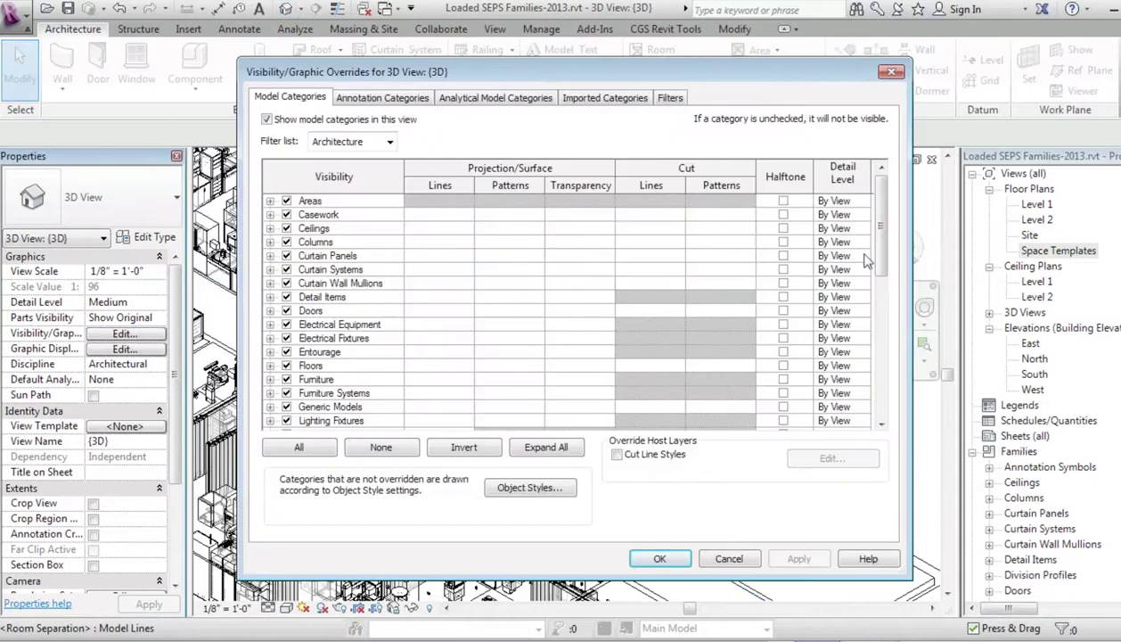
{"action": "left_click_drag", "start_coordinate": [878, 259], "coordinate": [769, 337]}
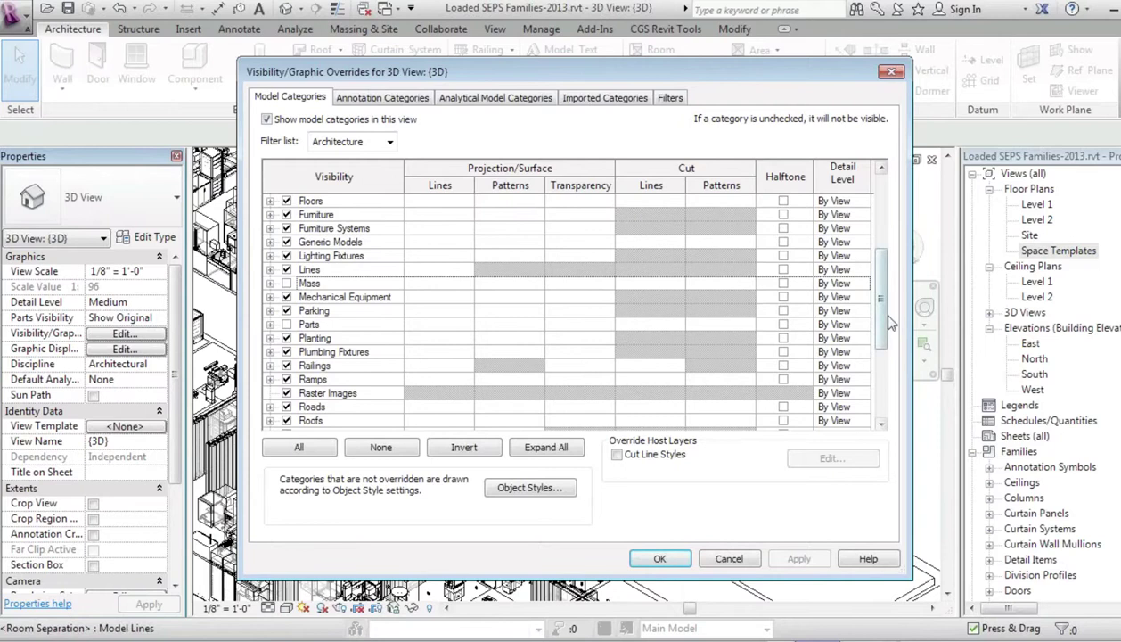
{"action": "left_click_drag", "start_coordinate": [878, 317], "coordinate": [881, 382]}
{"action": "left_click", "coordinate": [270, 337]}
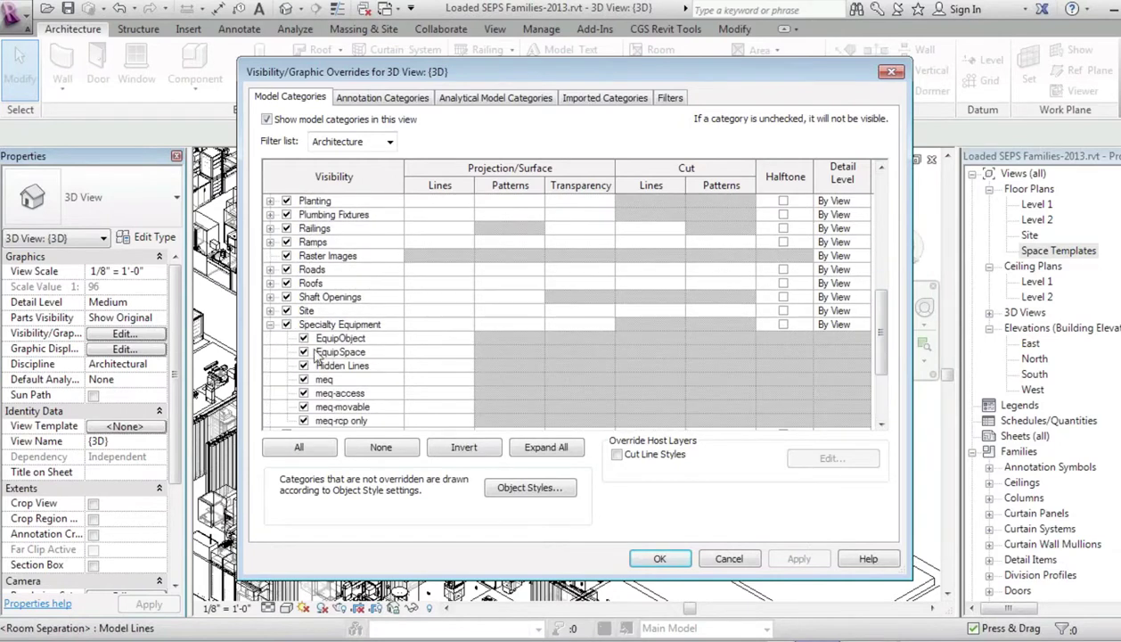
{"action": "left_click", "coordinate": [303, 352]}
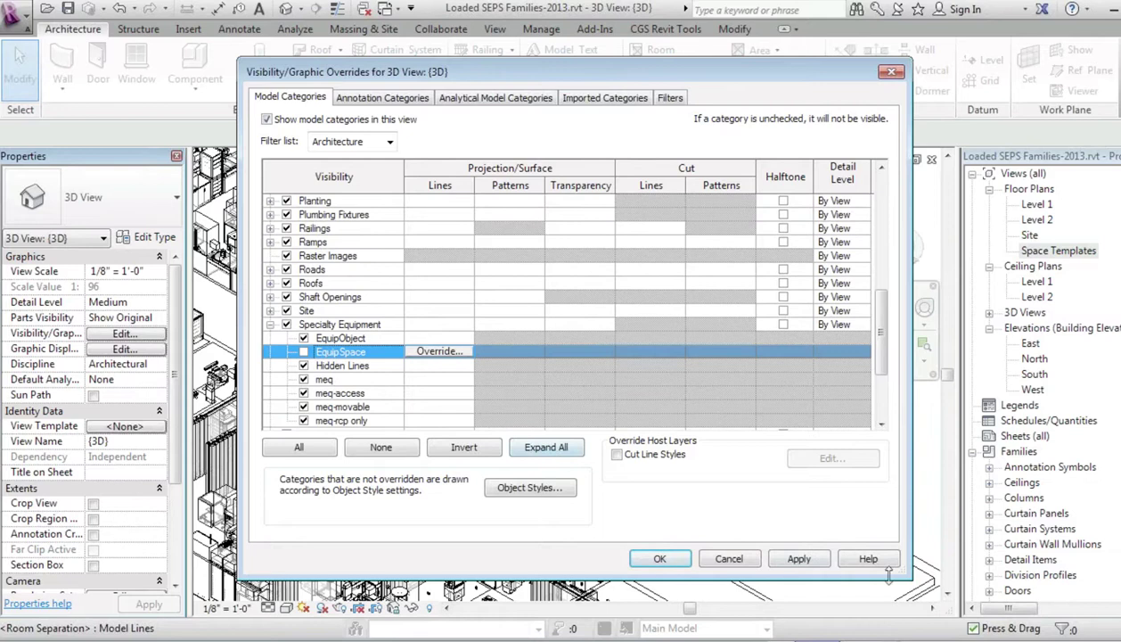
{"action": "left_click", "coordinate": [799, 559]}
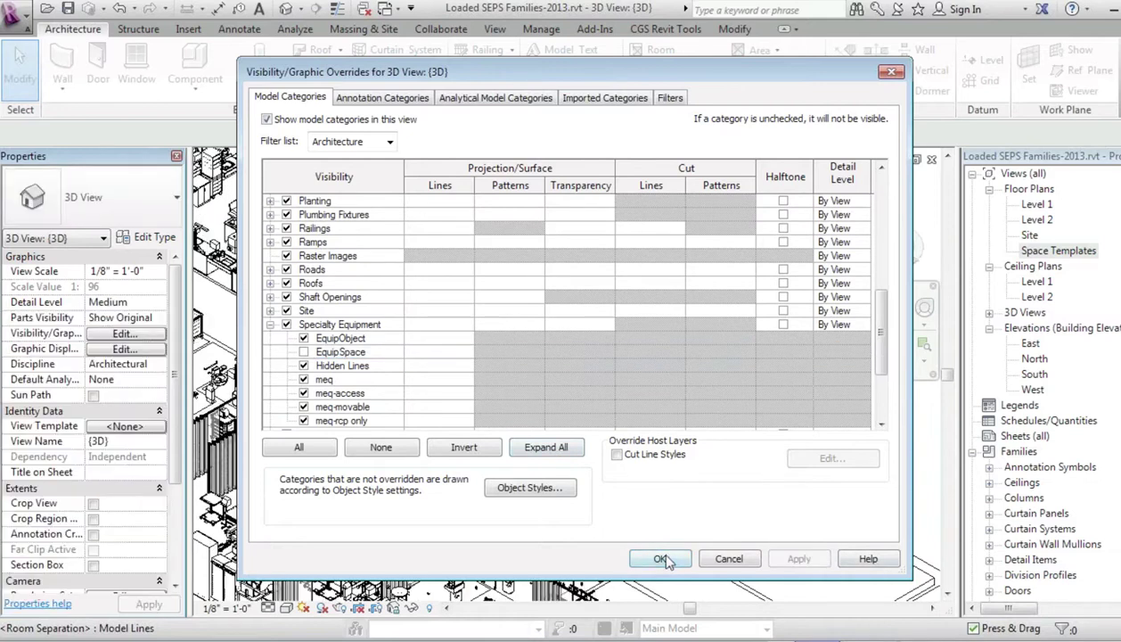
{"action": "left_click", "coordinate": [661, 559]}
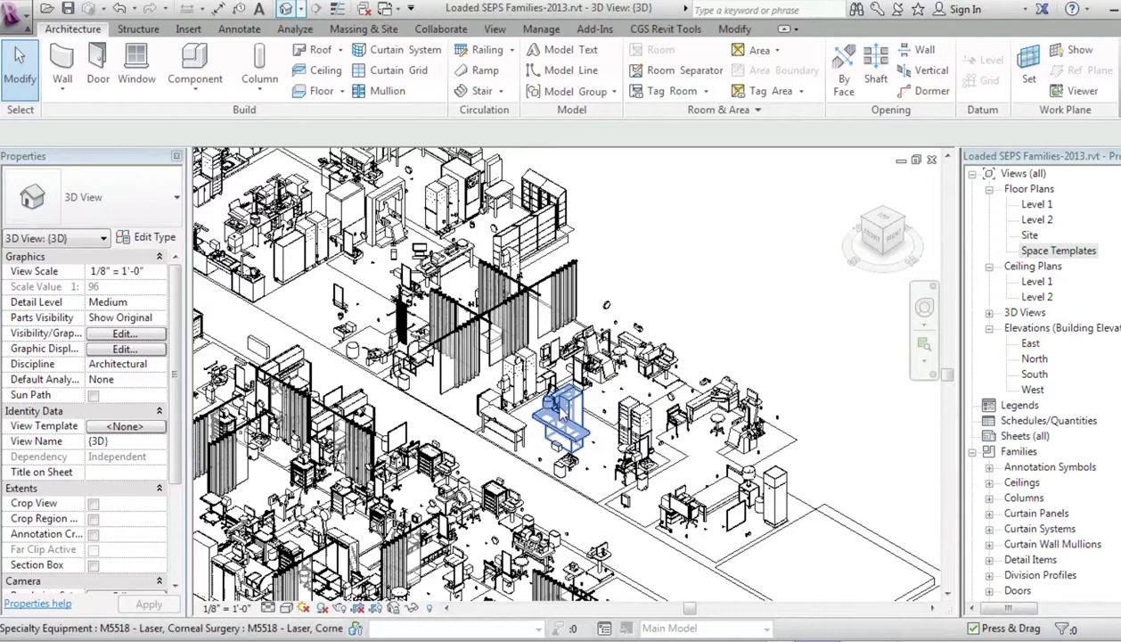
Examine the cubicle track with curtain's properties, including its Mark, IFC_GUID and the attributes under Other, and clear the selection.
{"action": "scroll", "coordinate": [559, 410], "scroll_direction": "up", "scroll_amount": 2}
{"action": "scroll", "coordinate": [704, 463], "scroll_direction": "up", "scroll_amount": 1}
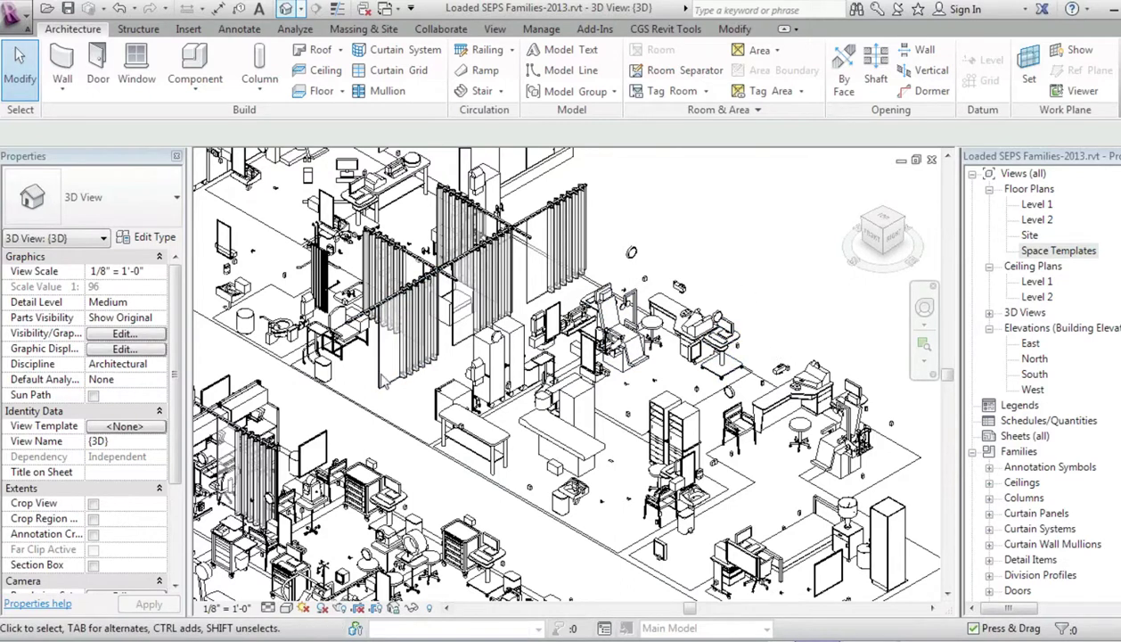
{"action": "left_click", "coordinate": [407, 384]}
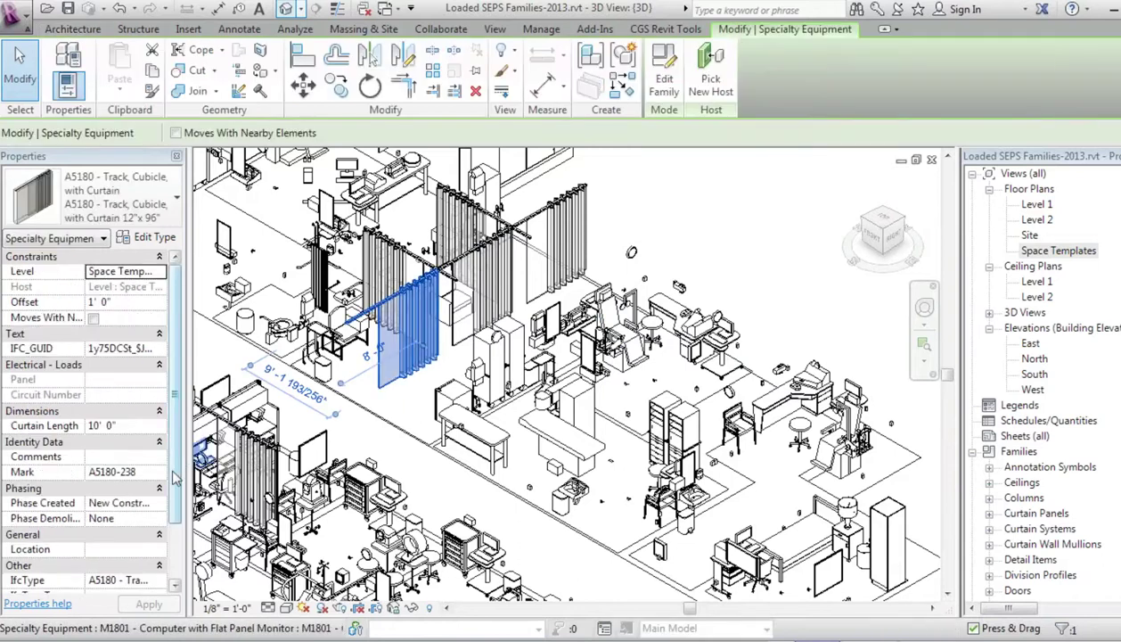
{"action": "left_click_drag", "start_coordinate": [175, 460], "coordinate": [176, 559]}
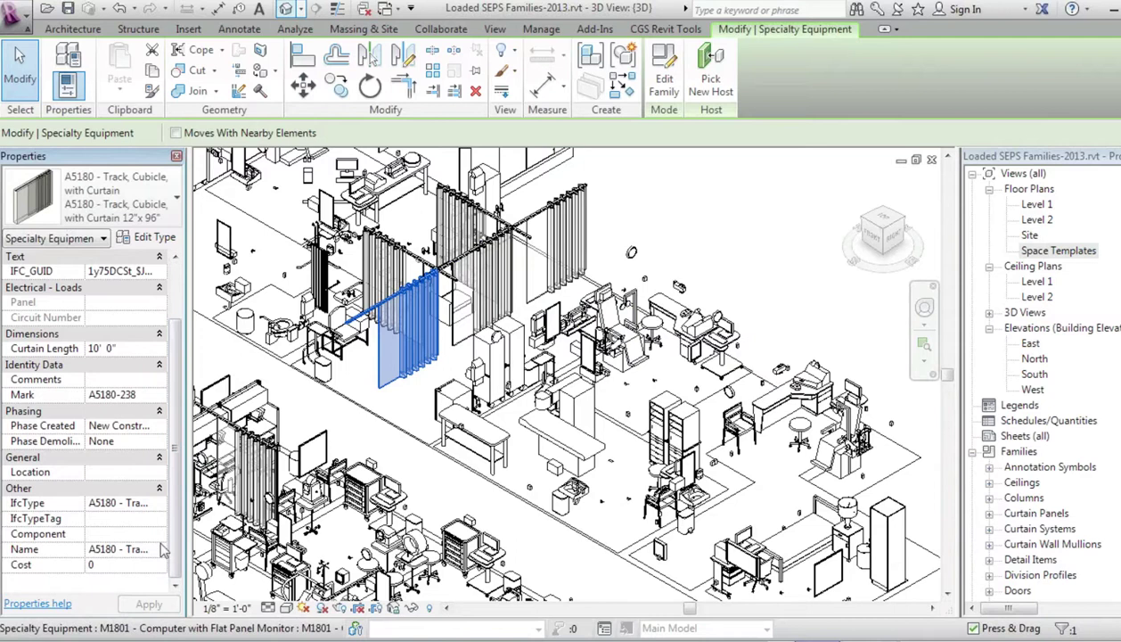
{"action": "left_click_drag", "start_coordinate": [175, 540], "coordinate": [185, 450]}
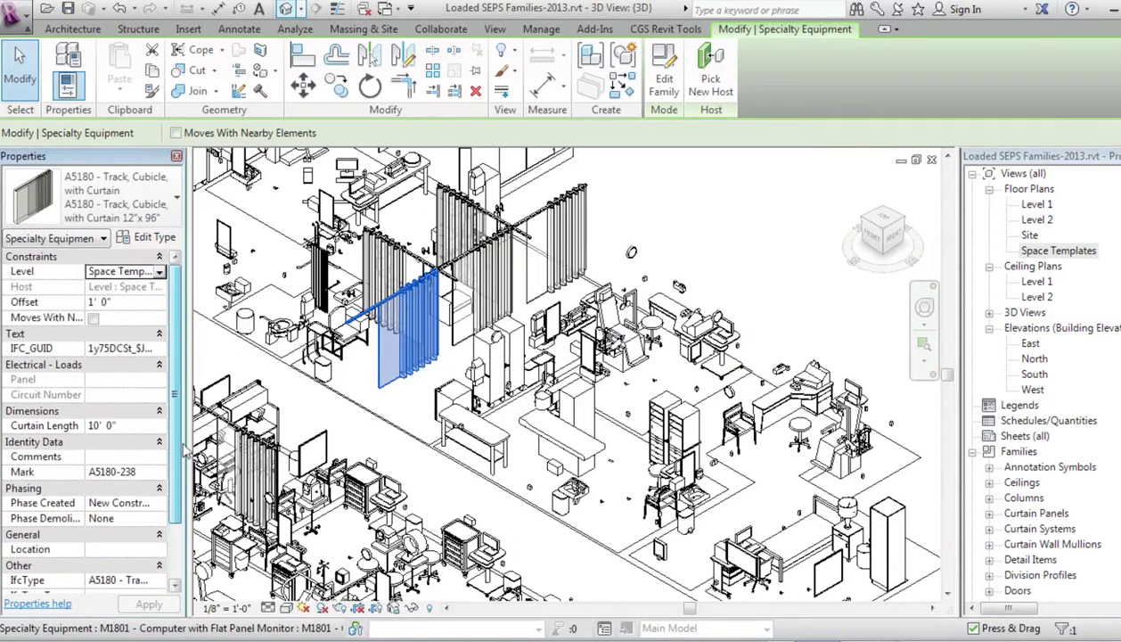
{"action": "scroll", "coordinate": [107, 526], "scroll_direction": "down", "scroll_amount": 3}
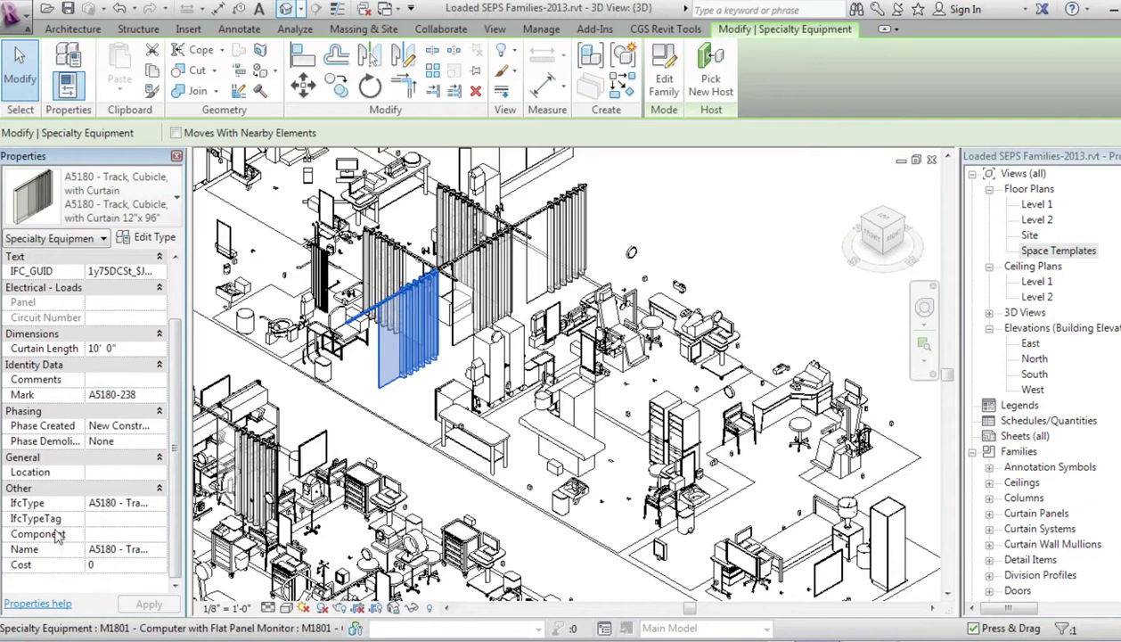
{"action": "left_click", "coordinate": [219, 488], "text": "ctrl"}
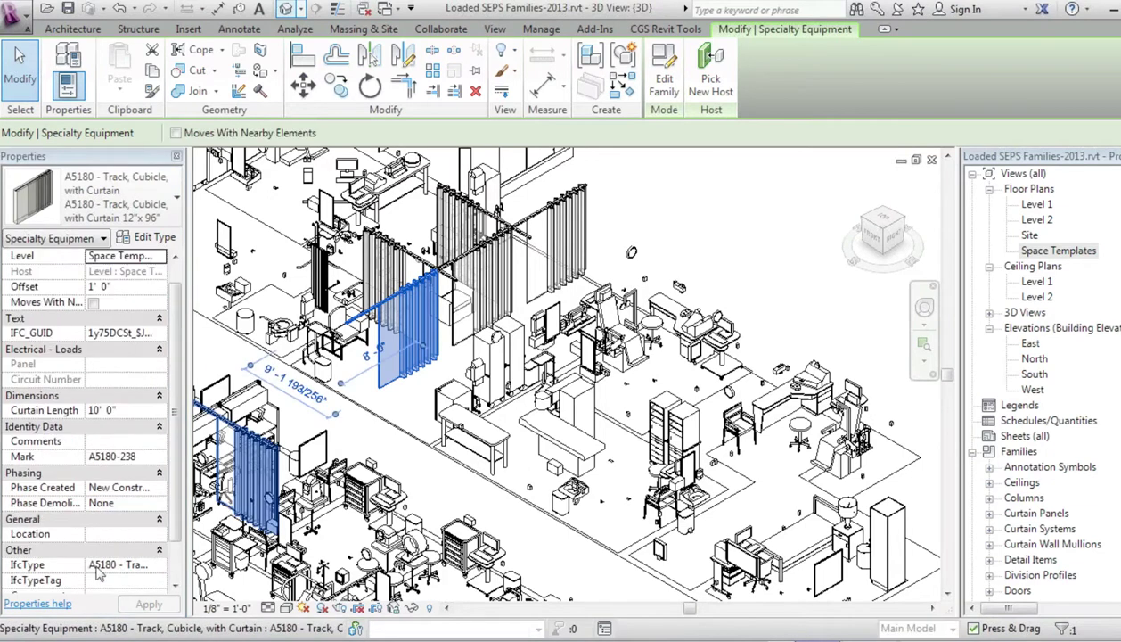
{"action": "left_click", "coordinate": [144, 460]}
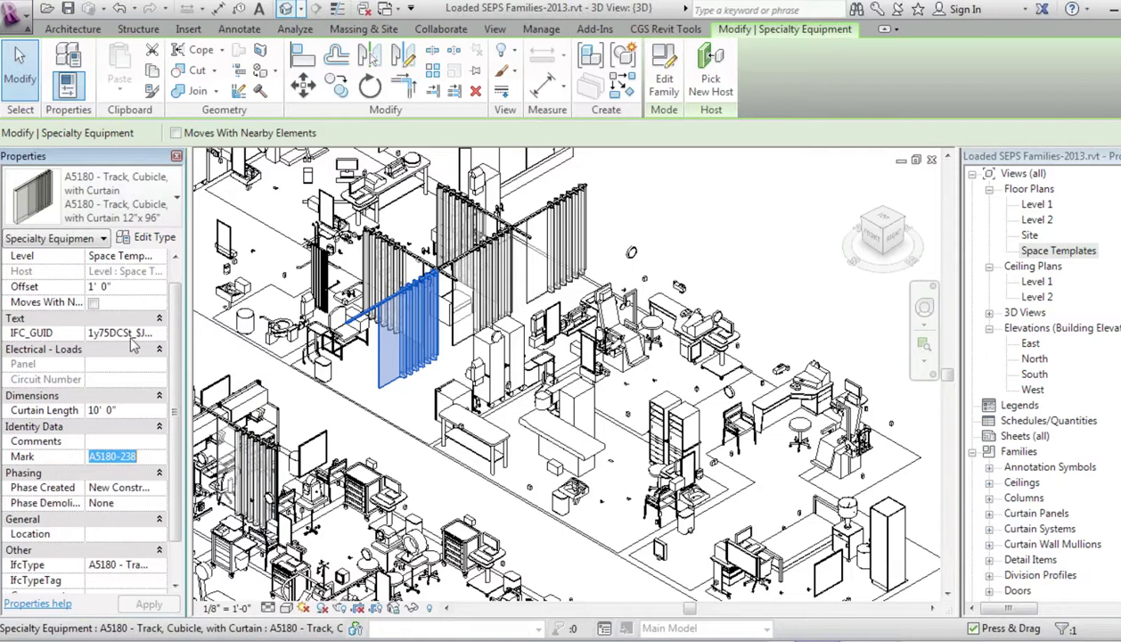
{"action": "left_click", "coordinate": [140, 330]}
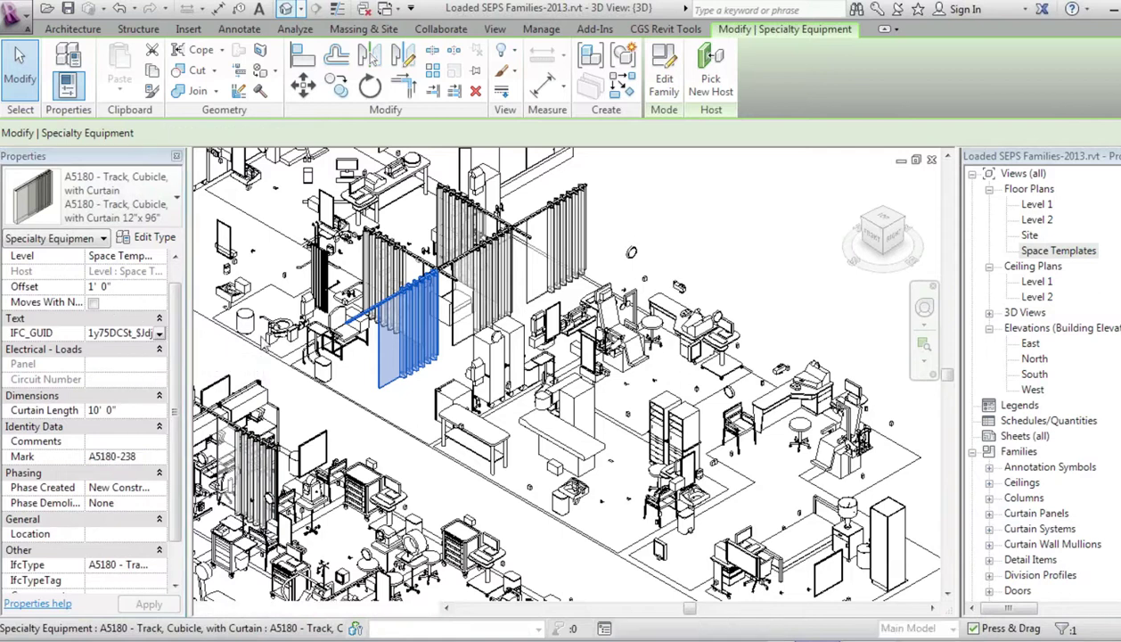
{"action": "key", "text": "Escape"}
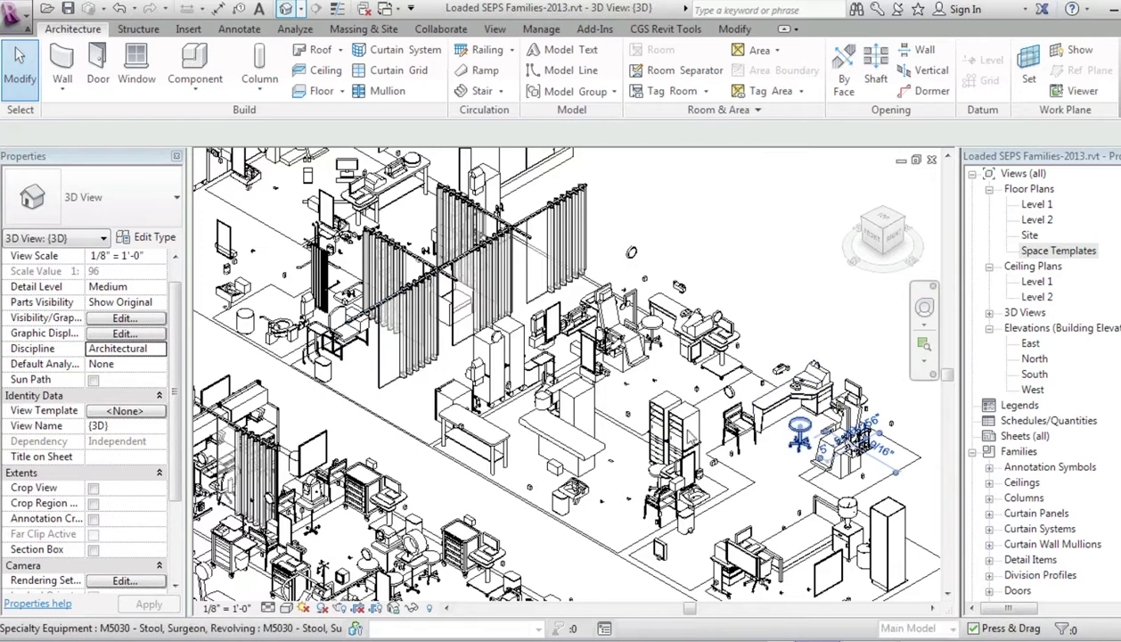
Set the 3D view's visual style to Shaded.
{"action": "key", "text": "s"}
{"action": "key", "text": "d"}
{"action": "mouse_move", "coordinate": [756, 250]}
{"action": "middle_mouse_down"}
{"action": "mouse_move", "coordinate": [901, 268]}
{"action": "mouse_move", "coordinate": [935, 328]}
{"action": "middle_mouse_up"}
{"action": "middle_click_drag", "start_coordinate": [401, 297], "coordinate": [359, 236]}
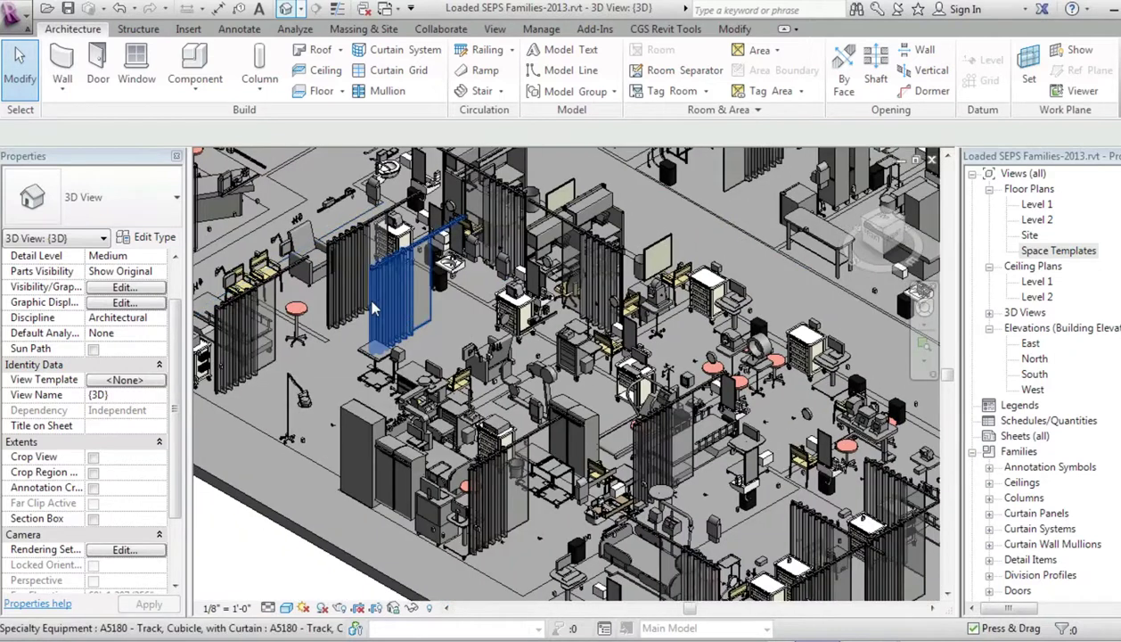
Examine the shaded equipment throughout the 3D model, including the storage cabinets and sinks at the outer corner and the curtained rooms.
{"action": "scroll", "coordinate": [357, 300], "scroll_direction": "down", "scroll_amount": 2}
{"action": "middle_click_drag", "start_coordinate": [630, 264], "coordinate": [535, 210]}
{"action": "middle_click_drag", "start_coordinate": [688, 343], "coordinate": [593, 331]}
{"action": "scroll", "coordinate": [657, 560], "scroll_direction": "up", "scroll_amount": 4}
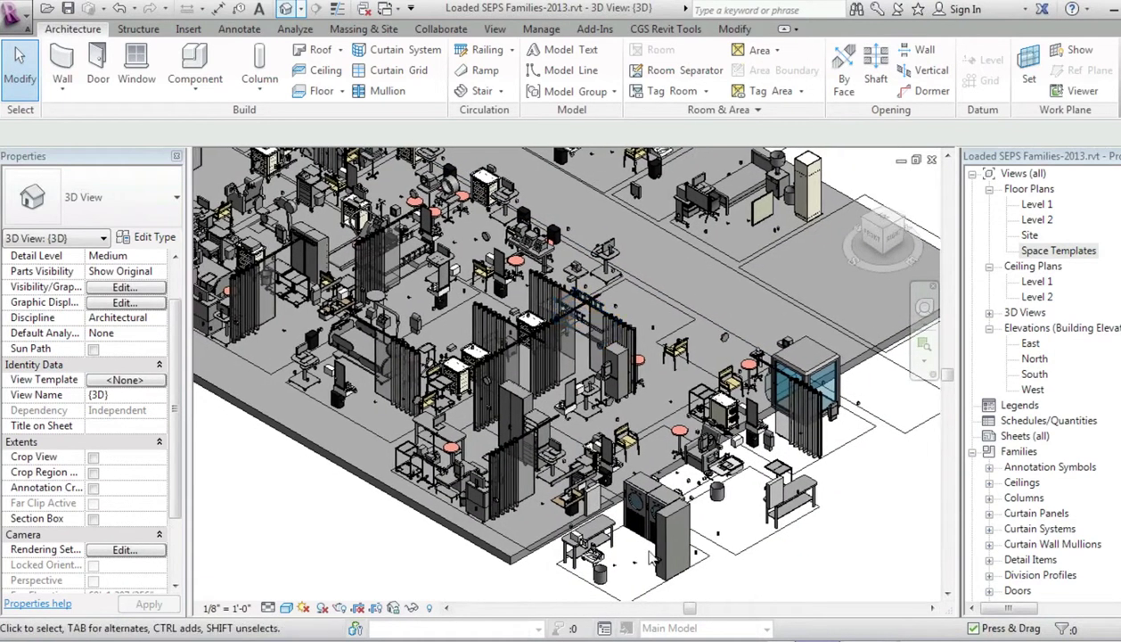
{"action": "scroll", "coordinate": [658, 560], "scroll_direction": "up", "scroll_amount": 2}
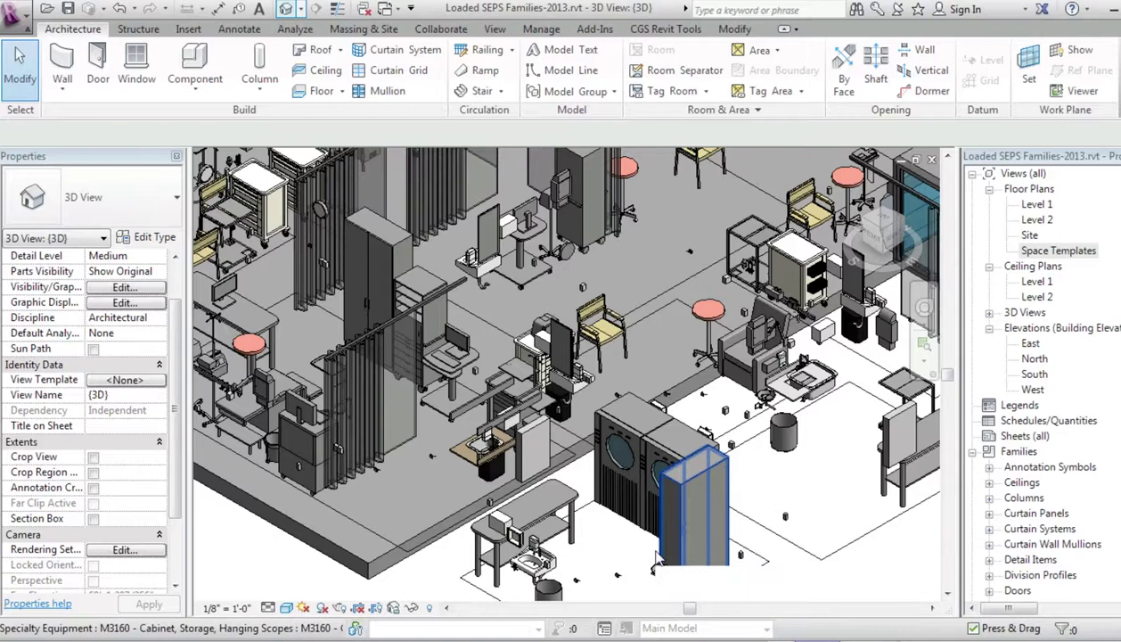
{"action": "scroll", "coordinate": [658, 559], "scroll_direction": "up", "scroll_amount": 1}
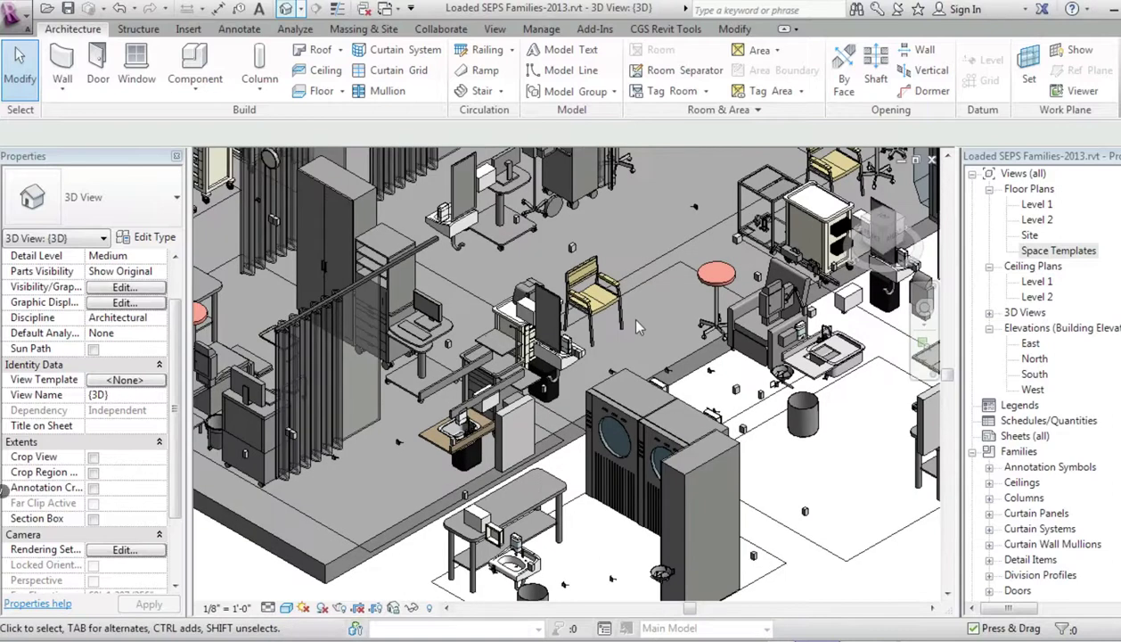
{"action": "scroll", "coordinate": [649, 346], "scroll_direction": "down", "scroll_amount": 5}
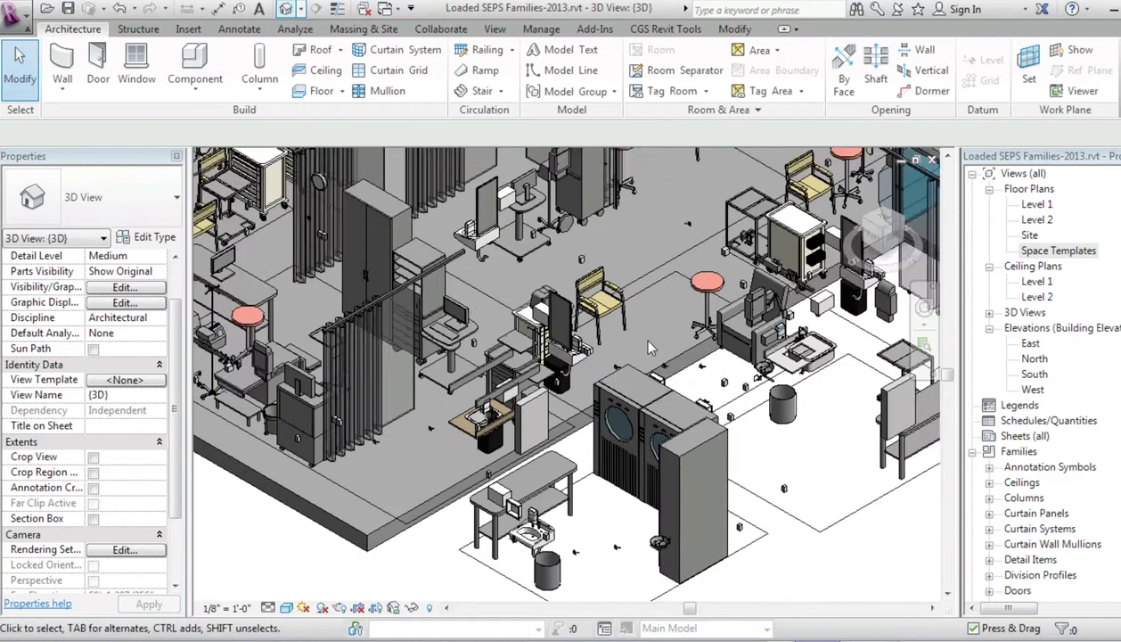
{"action": "middle_click_drag", "start_coordinate": [545, 311], "coordinate": [732, 565]}
{"action": "middle_click_drag", "start_coordinate": [436, 392], "coordinate": [490, 540]}
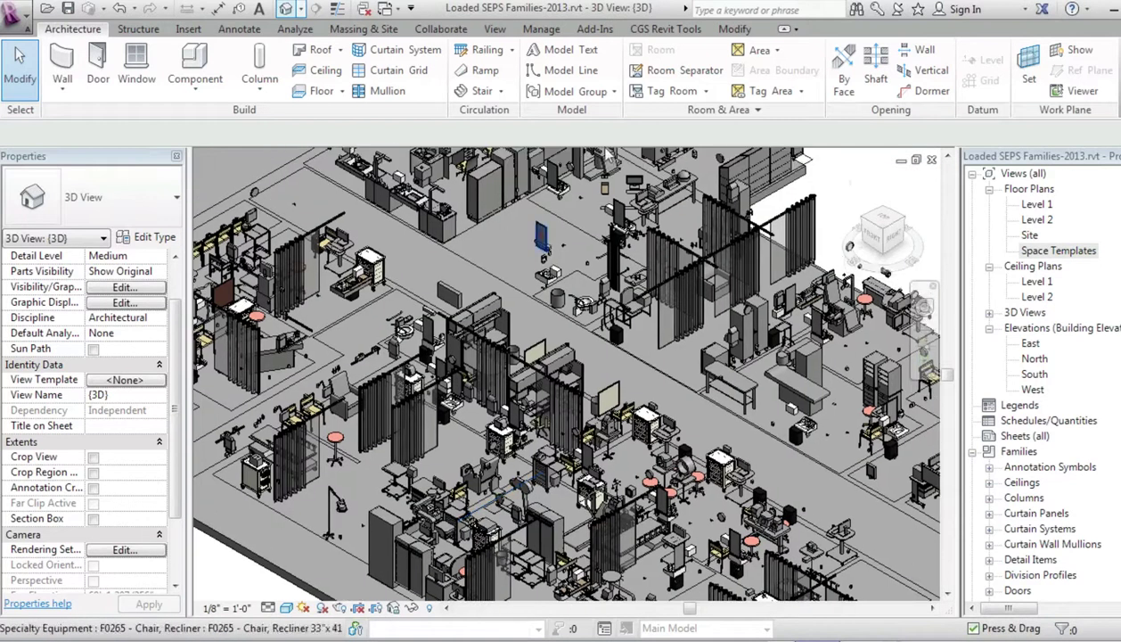
Close the 3D view and examine the treatment rooms along the lower edge of the Space Templates floor plan.
{"action": "left_click", "coordinate": [933, 159]}
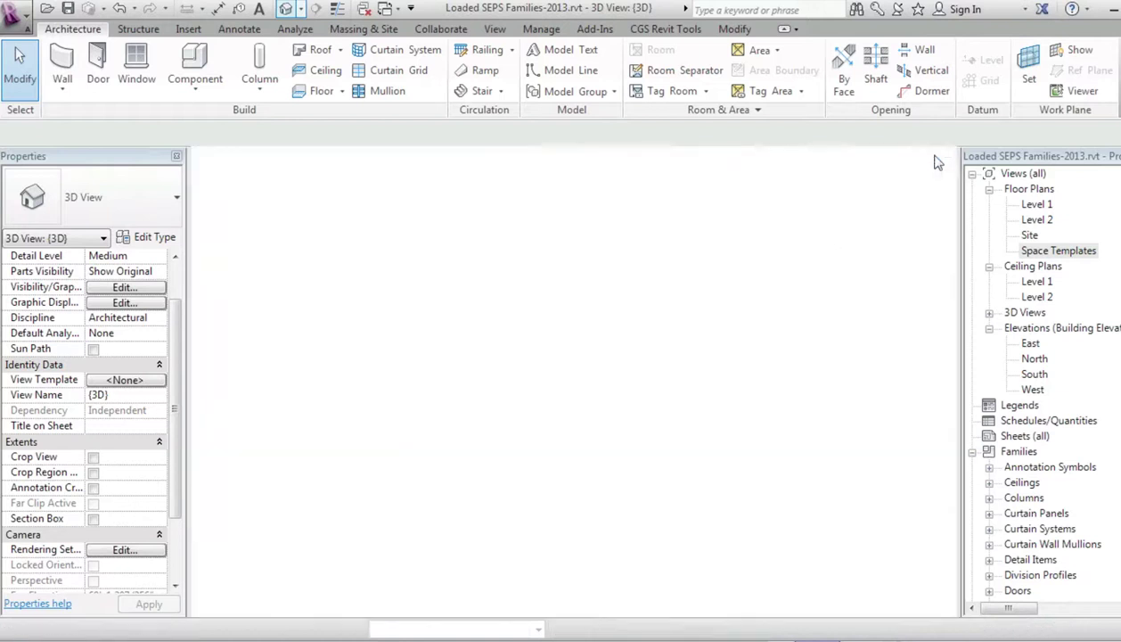
{"action": "left_click", "coordinate": [932, 159]}
{"action": "scroll", "coordinate": [450, 504], "scroll_direction": "down", "scroll_amount": 3}
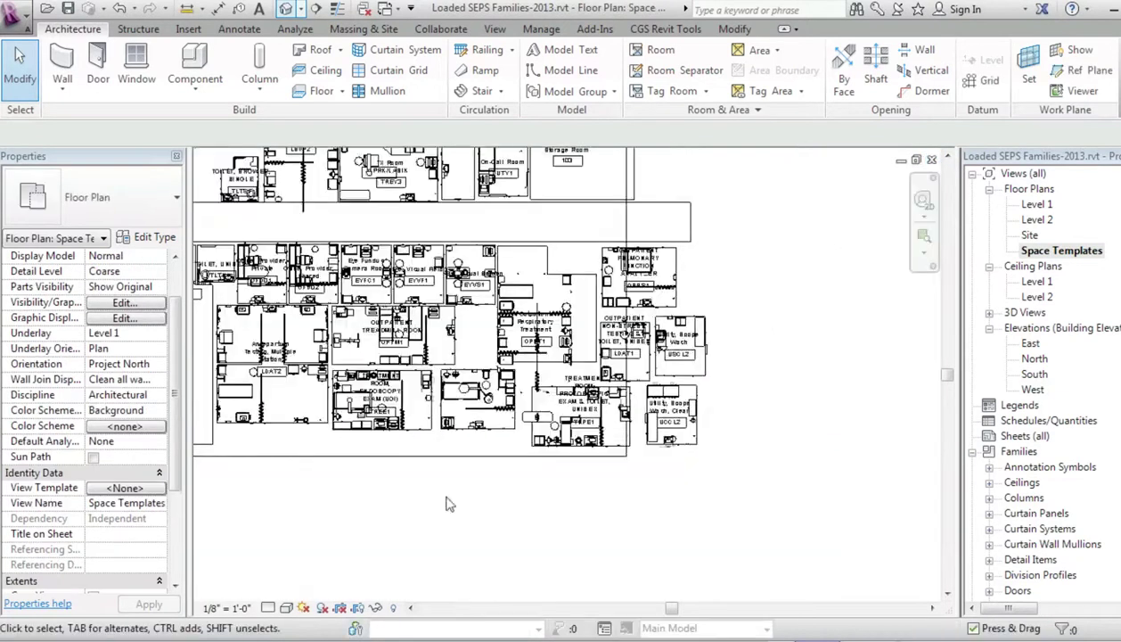
{"action": "scroll", "coordinate": [450, 504], "scroll_direction": "up", "scroll_amount": 1}
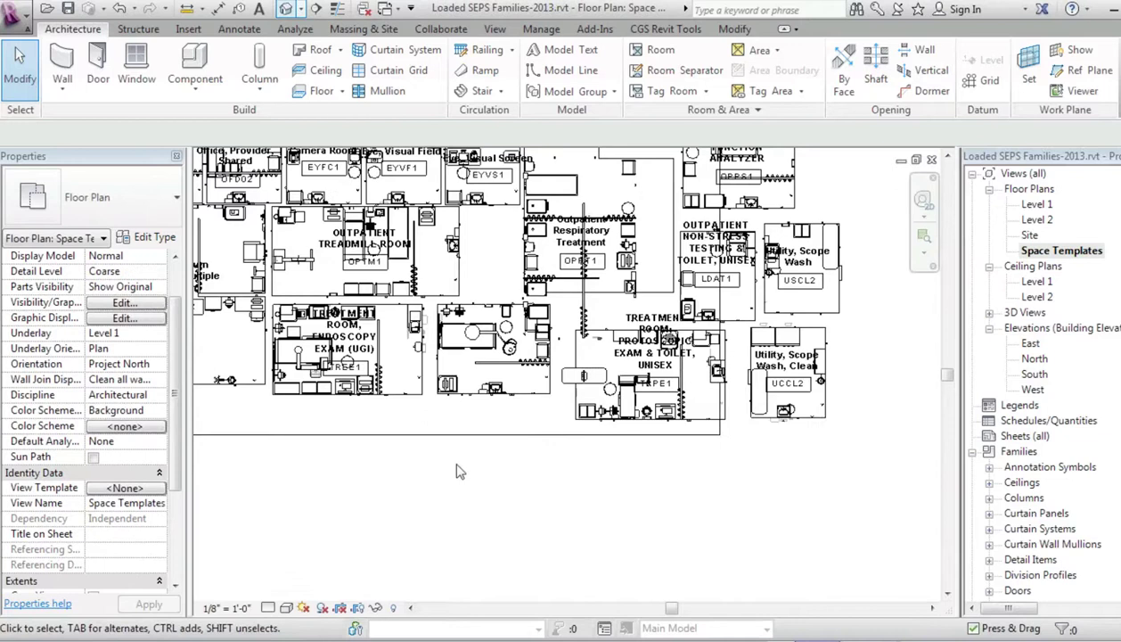
{"action": "scroll", "coordinate": [456, 471], "scroll_direction": "down", "scroll_amount": 2}
{"action": "scroll", "coordinate": [429, 453], "scroll_direction": "down", "scroll_amount": 1}
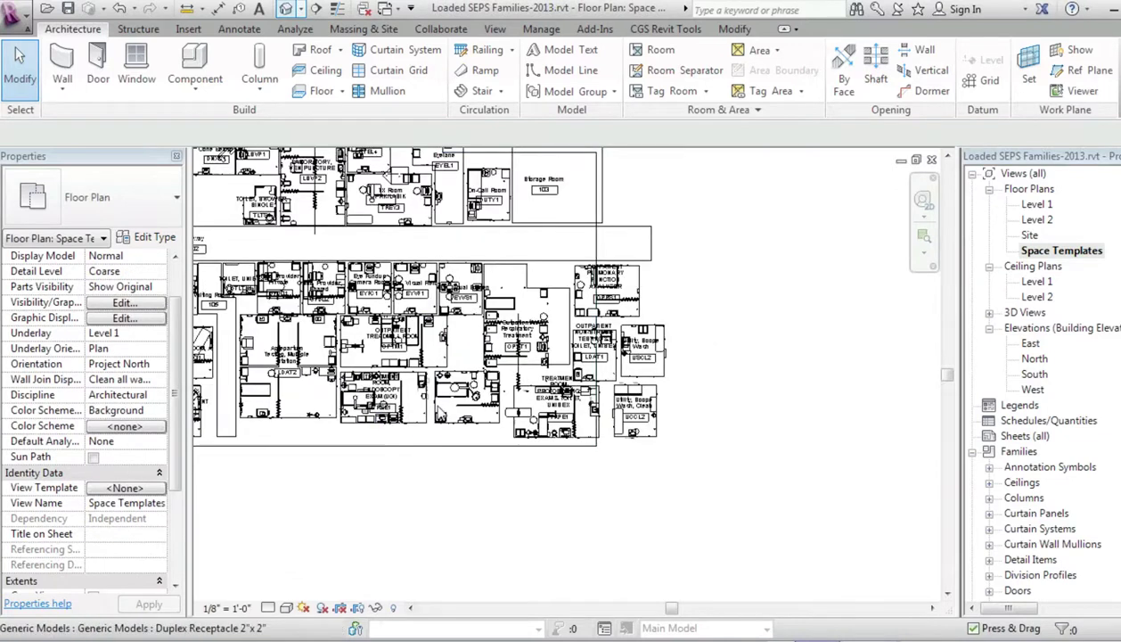
{"action": "scroll", "coordinate": [437, 414], "scroll_direction": "up", "scroll_amount": 3}
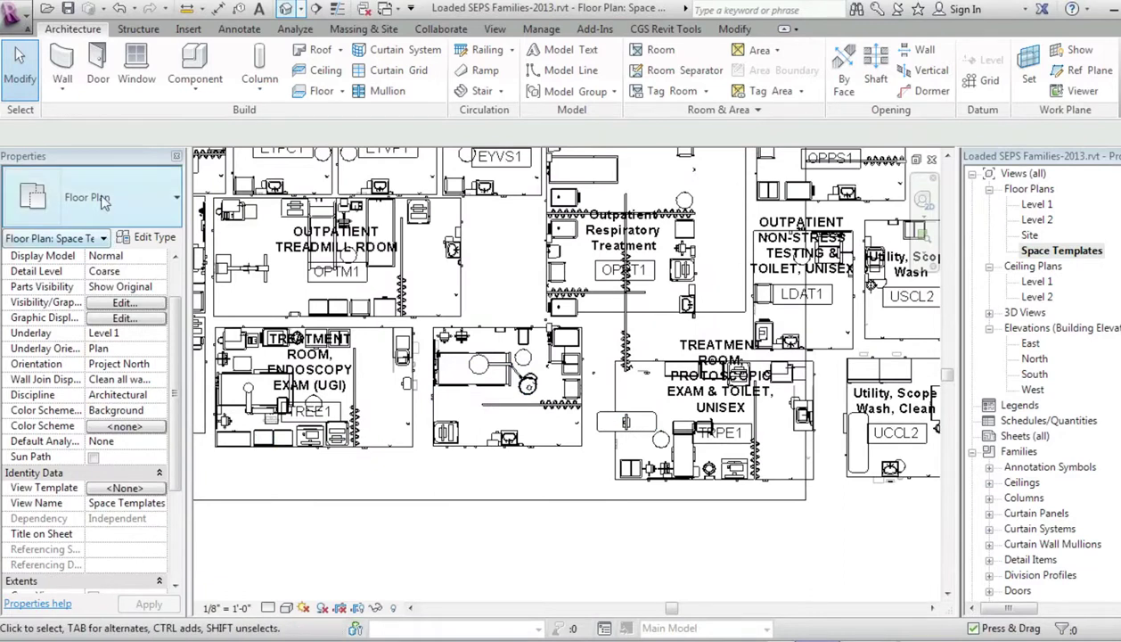
Draw Generic - 8" walls, 20' high, below the treatment rooms and about 30' 3" up the left side to the treadmill room's upper corner.
{"action": "left_click", "coordinate": [63, 64]}
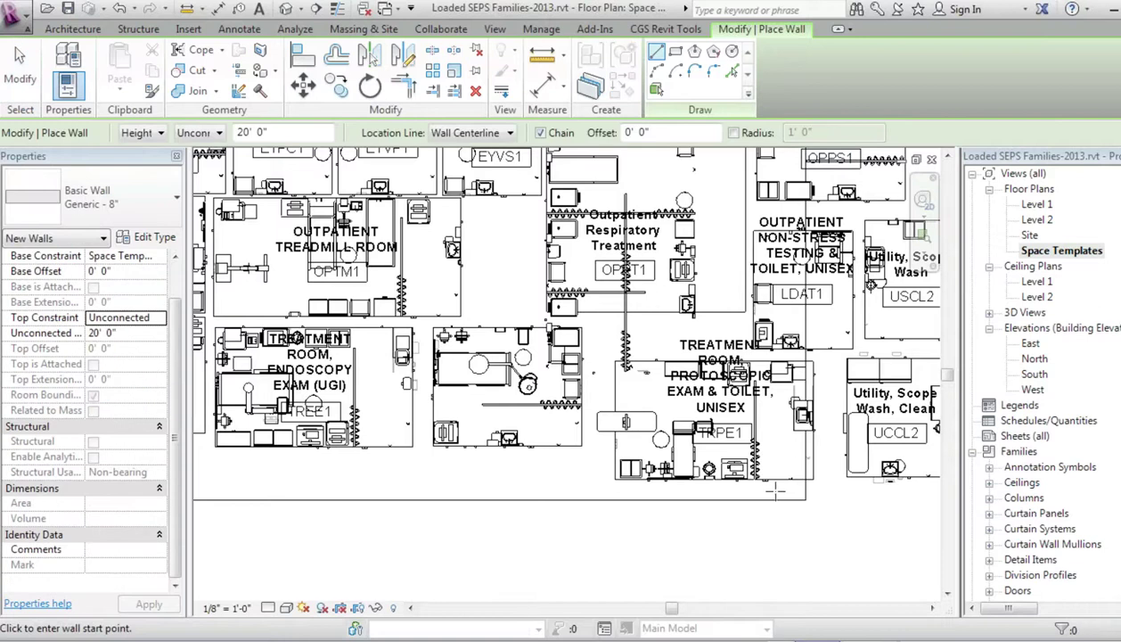
{"action": "left_click", "coordinate": [827, 496]}
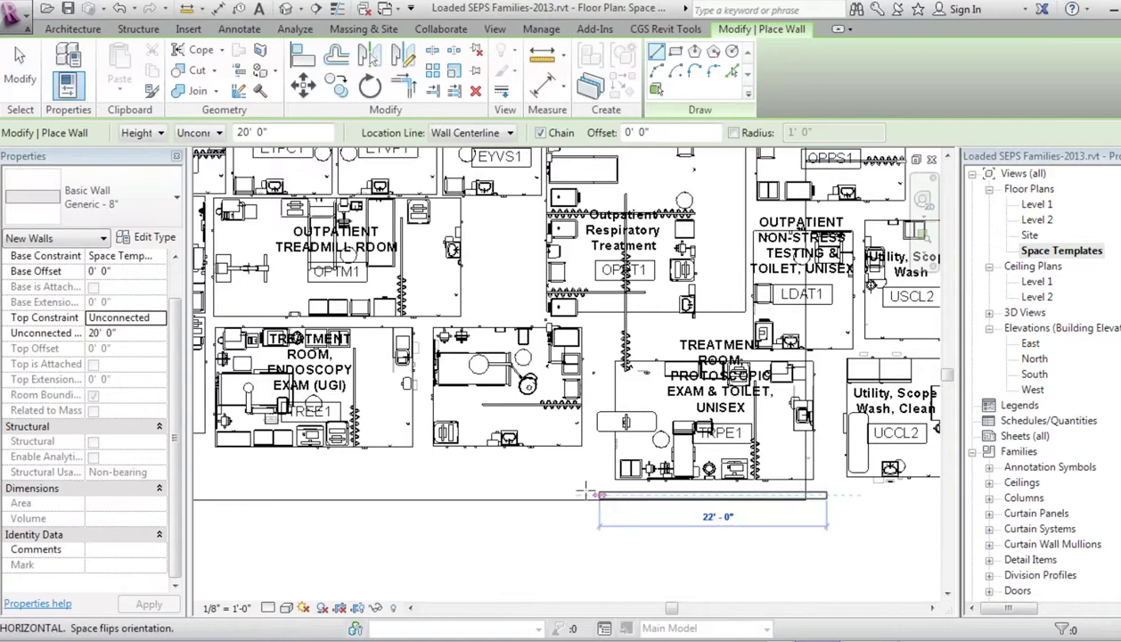
{"action": "left_click", "coordinate": [206, 495]}
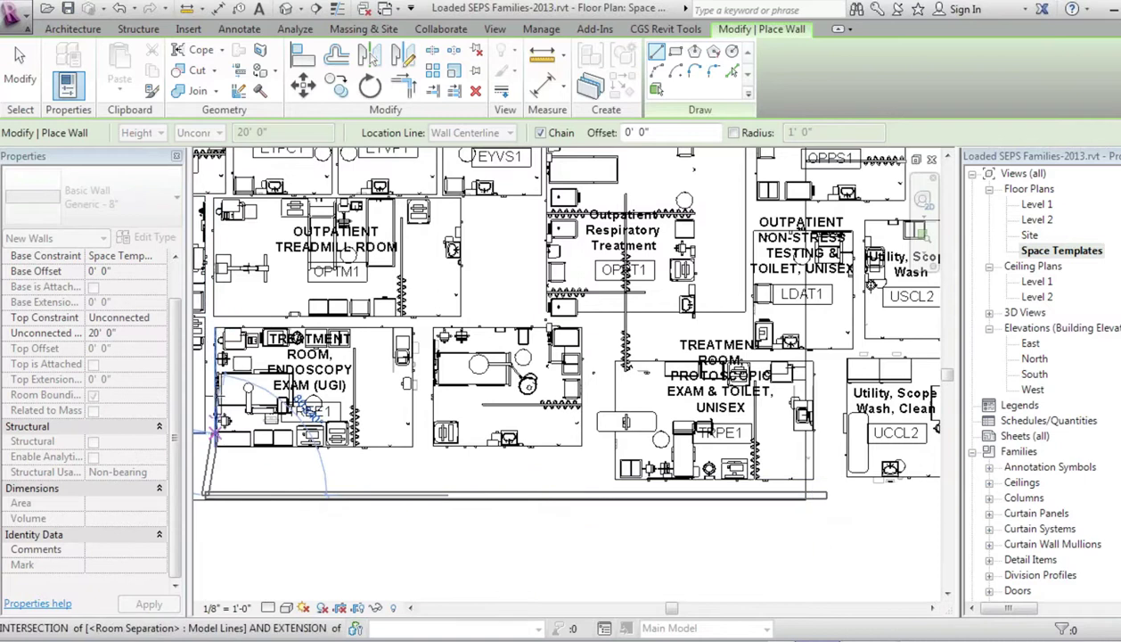
{"action": "scroll", "coordinate": [374, 419], "scroll_direction": "down", "scroll_amount": 2}
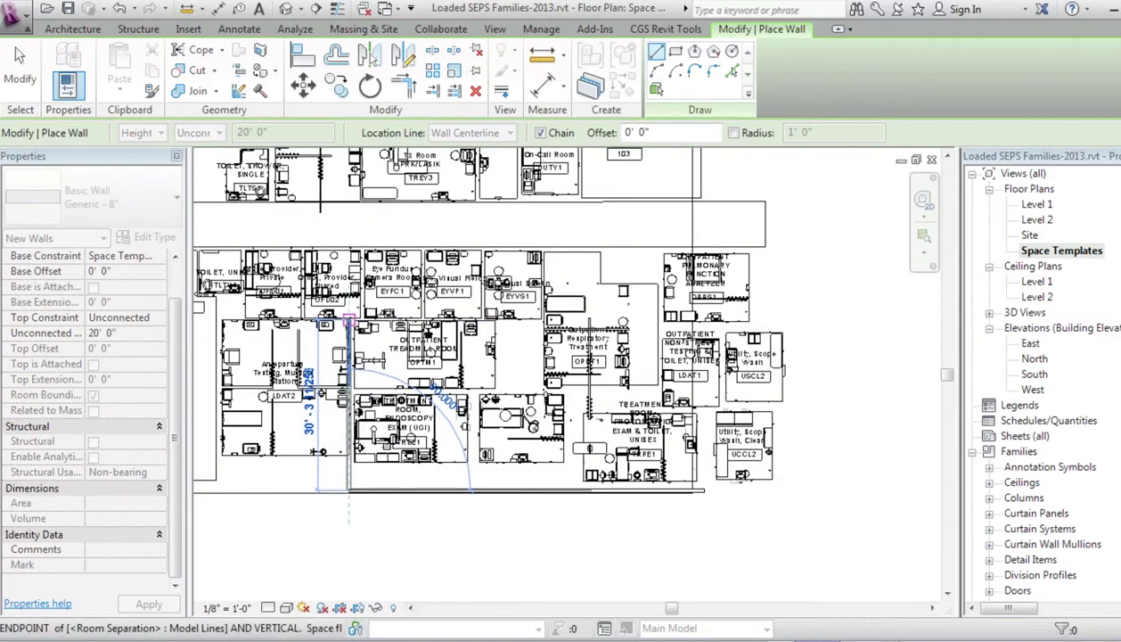
{"action": "left_click", "coordinate": [349, 319]}
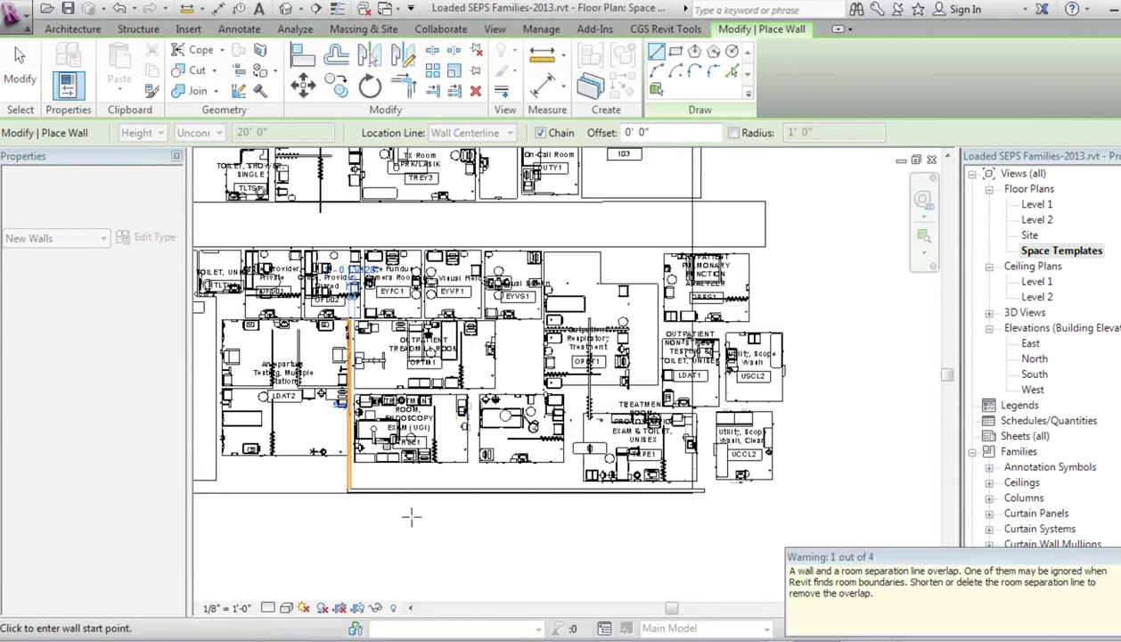
Enclose the Outpatient Treadmill Room with walls along its upper, right and lower sides, meeting the existing left wall.
{"action": "scroll", "coordinate": [411, 516], "scroll_direction": "up", "scroll_amount": 2}
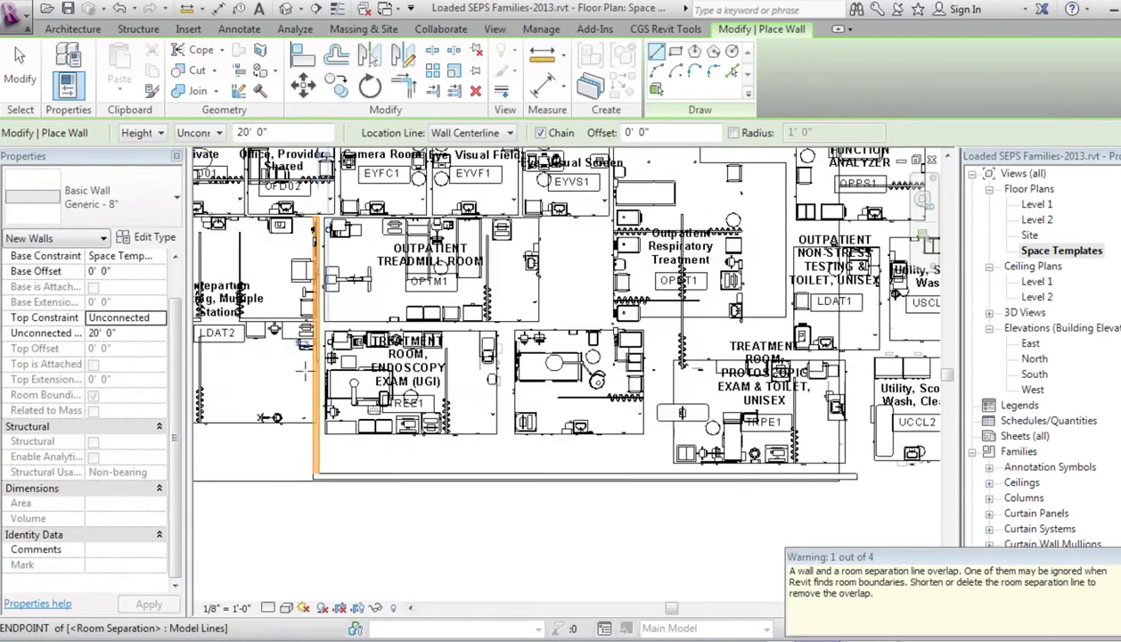
{"action": "scroll", "coordinate": [306, 370], "scroll_direction": "up", "scroll_amount": 1}
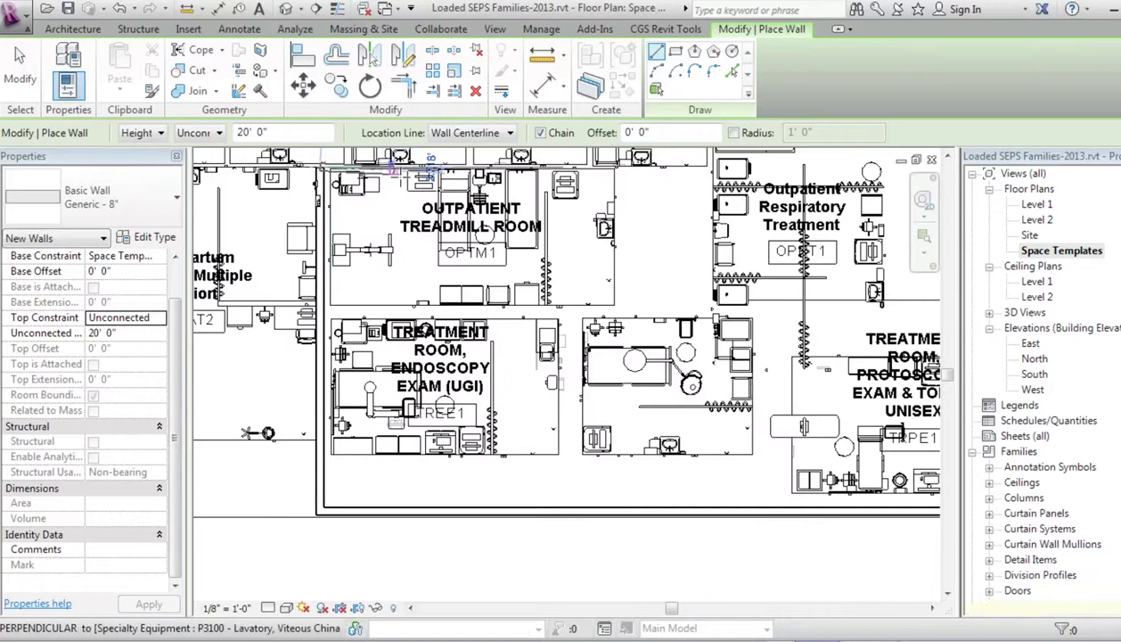
{"action": "left_click", "coordinate": [322, 166]}
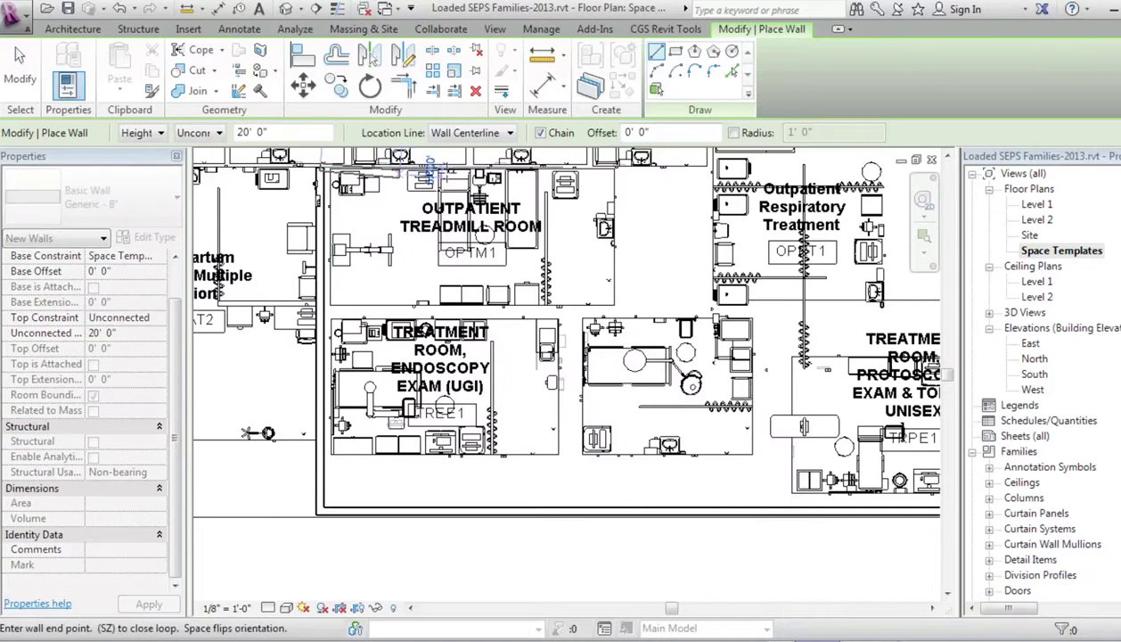
{"action": "left_click", "coordinate": [615, 166]}
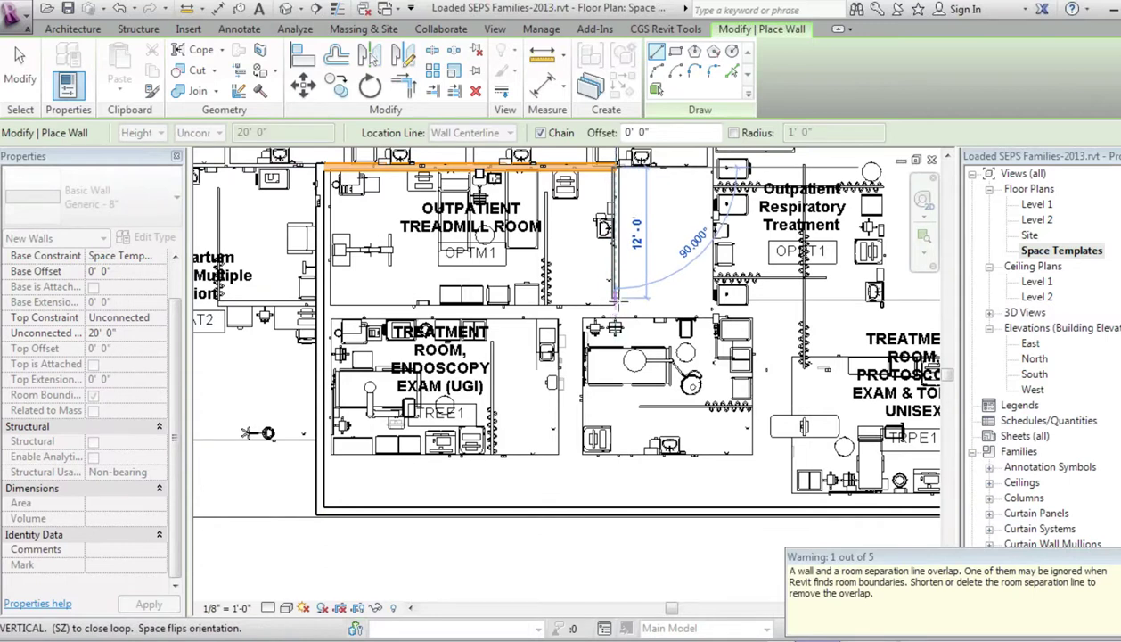
{"action": "left_click", "coordinate": [615, 309]}
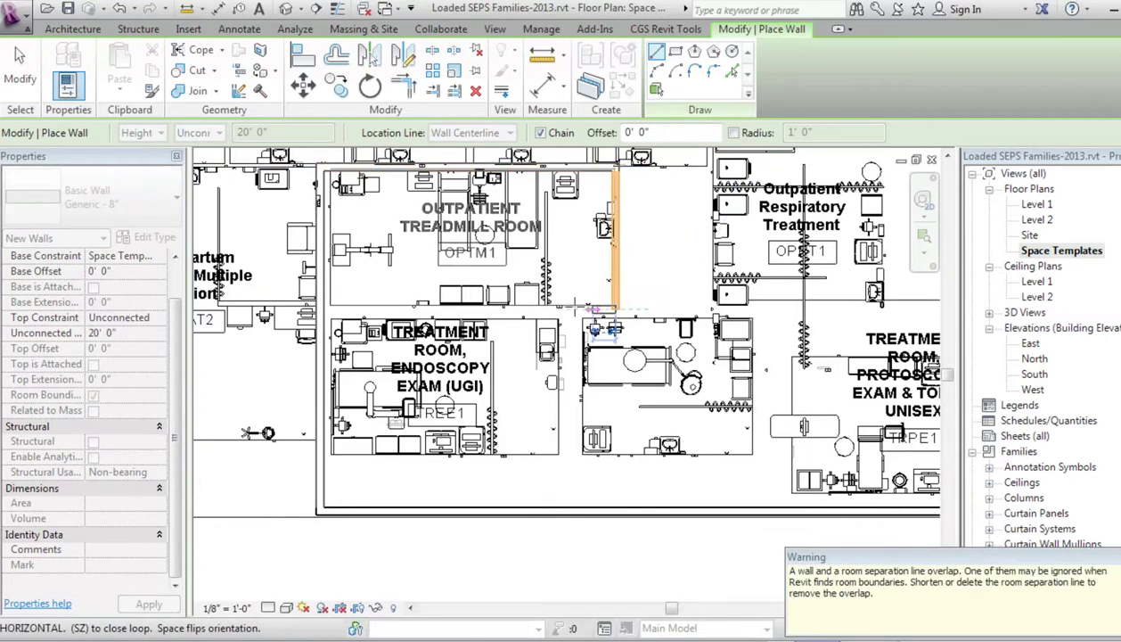
{"action": "key", "text": "Escape"}
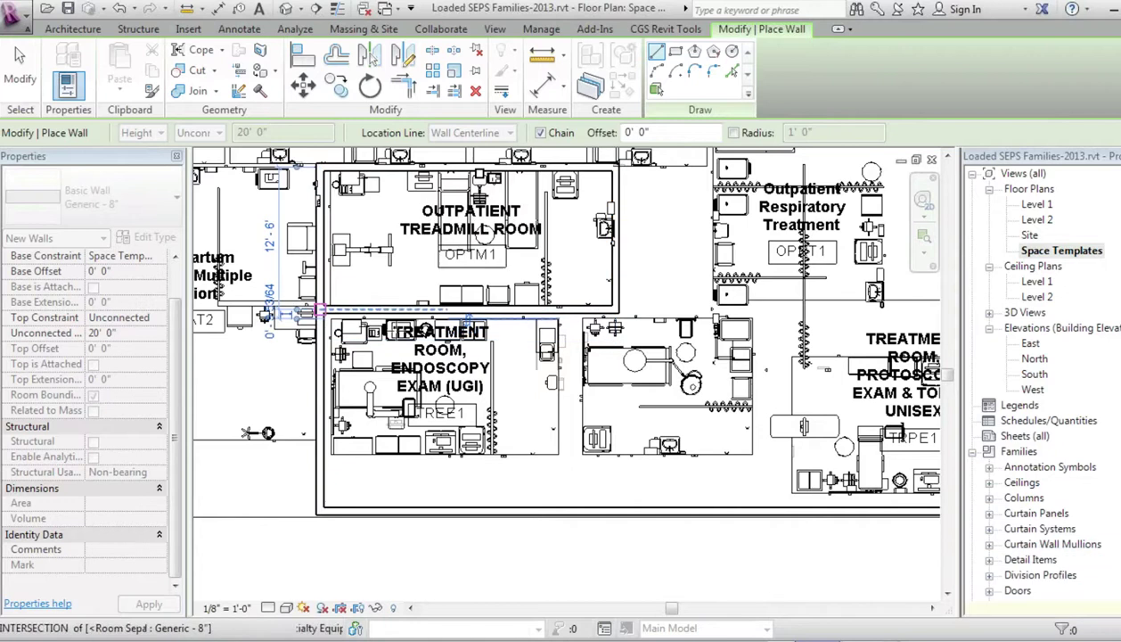
Draw a partition wall between the endoscopy exam room and the unlabelled room beside it, down to the outer wall.
{"action": "left_click", "coordinate": [563, 313]}
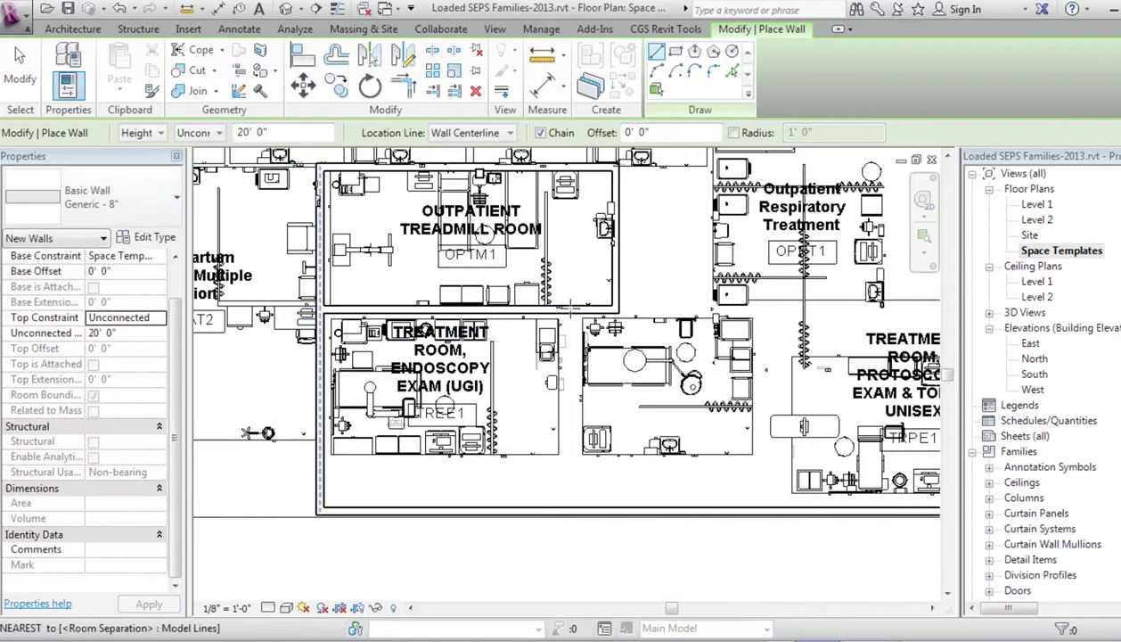
{"action": "left_click", "coordinate": [559, 460]}
{"action": "key", "text": "Escape"}
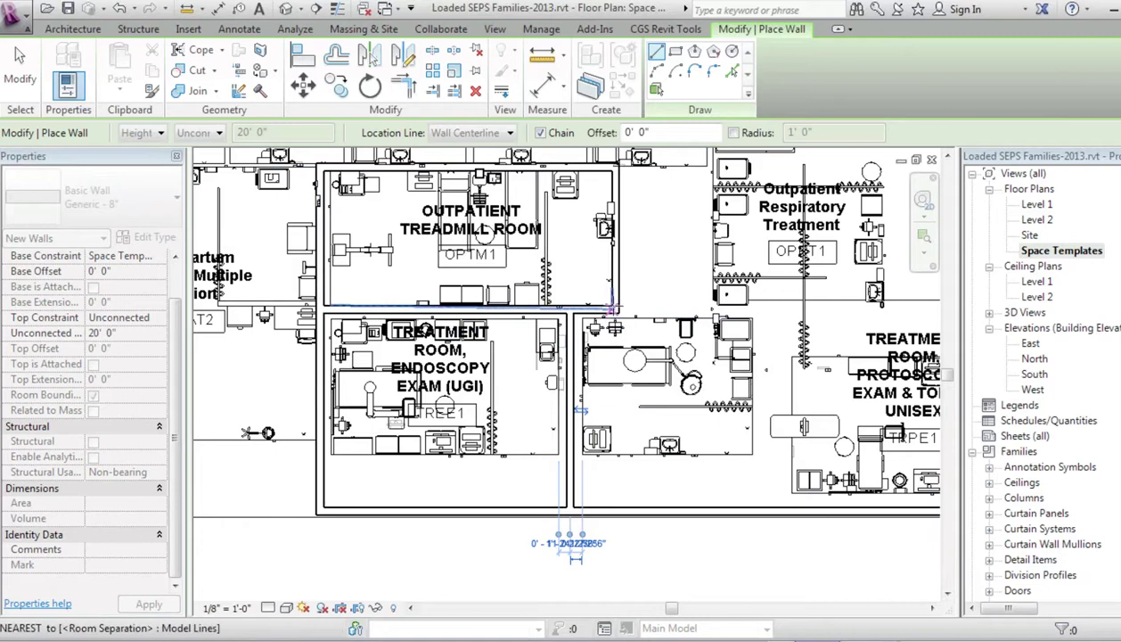
Draw walls along the upper and right sides of the unlabelled room, down to the outer wall, and end the Wall command.
{"action": "left_click", "coordinate": [615, 309]}
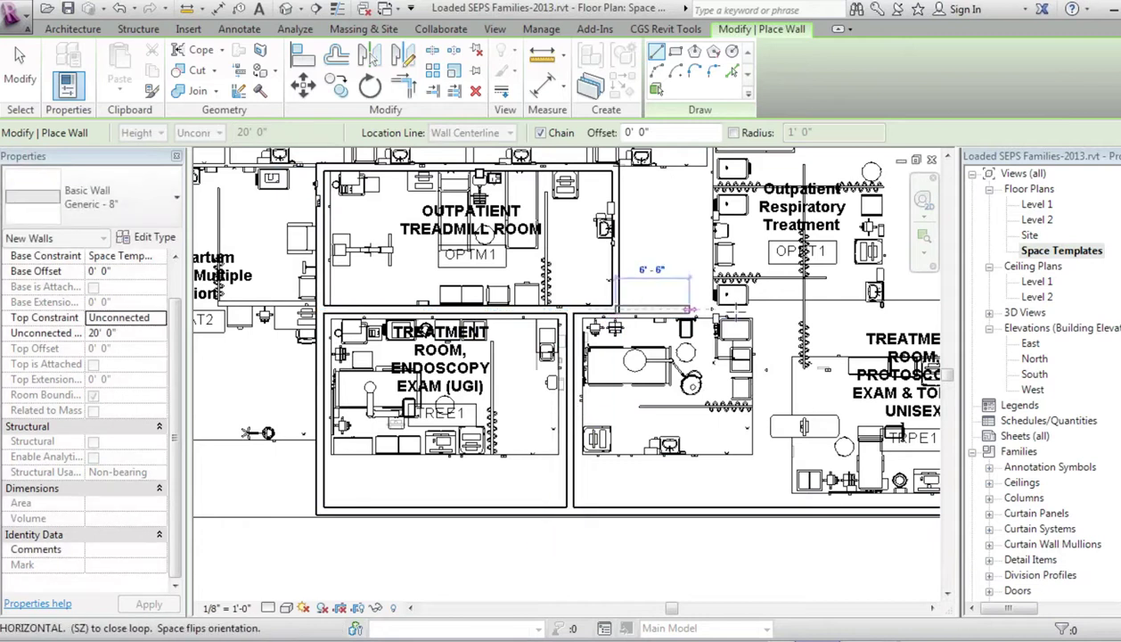
{"action": "left_click", "coordinate": [772, 311]}
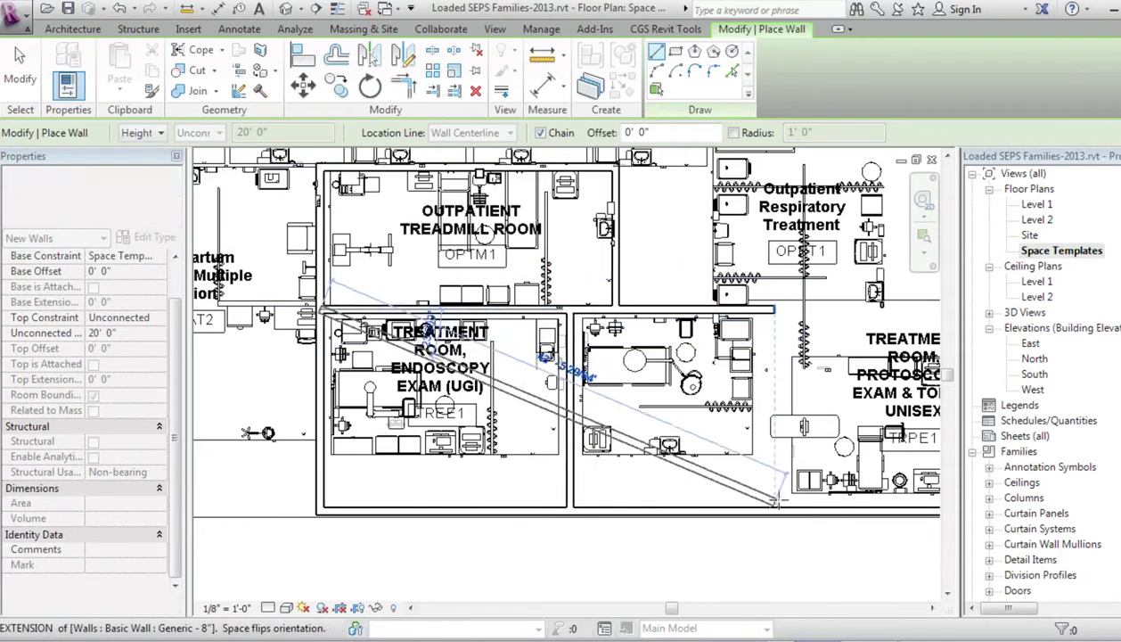
{"action": "left_click", "coordinate": [773, 310]}
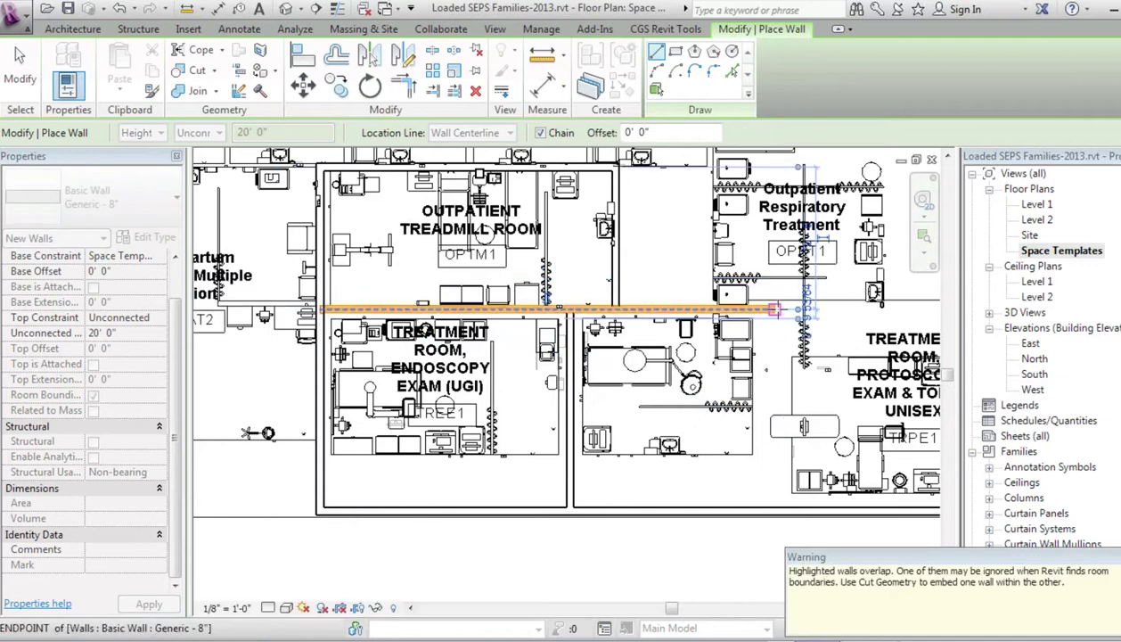
{"action": "left_click", "coordinate": [774, 511]}
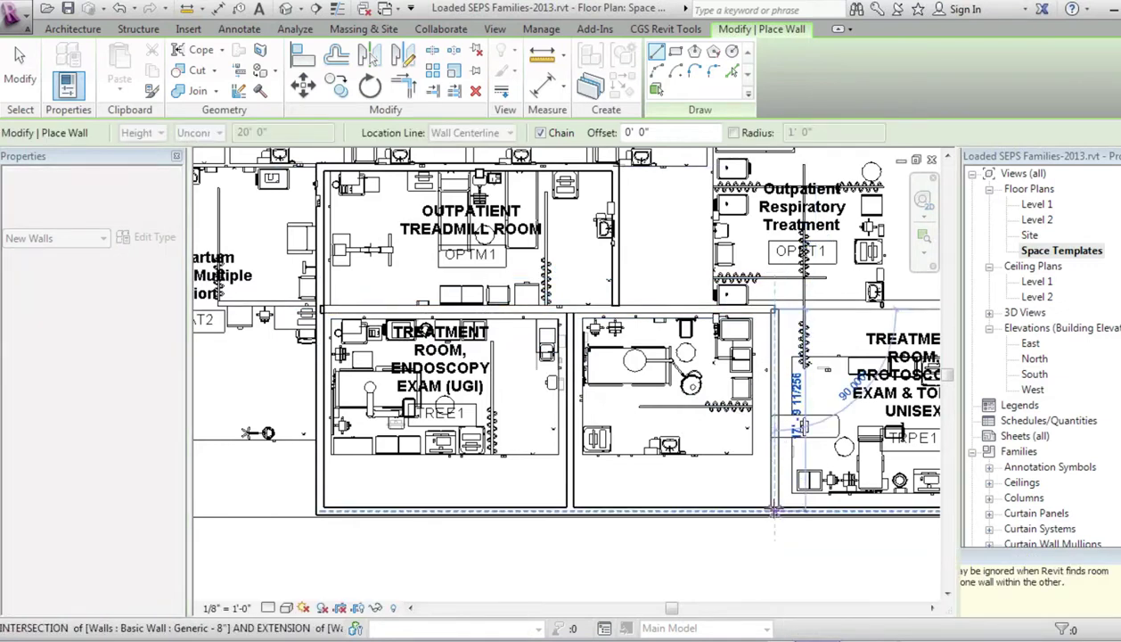
{"action": "left_click", "coordinate": [534, 553]}
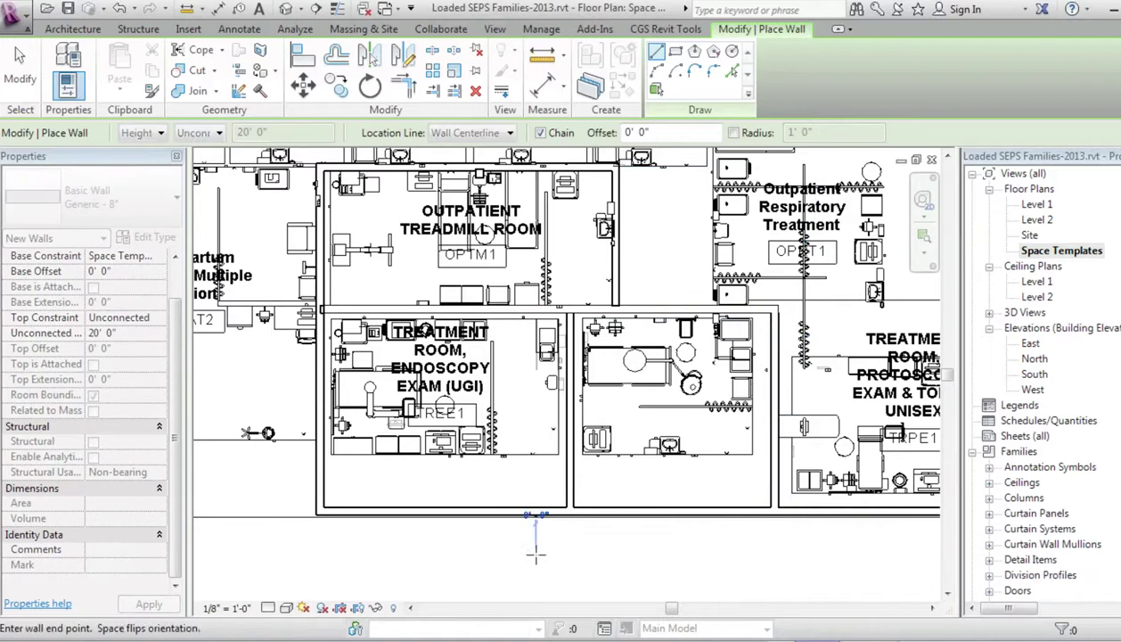
{"action": "key", "text": "Escape"}
{"action": "key", "text": "Escape"}
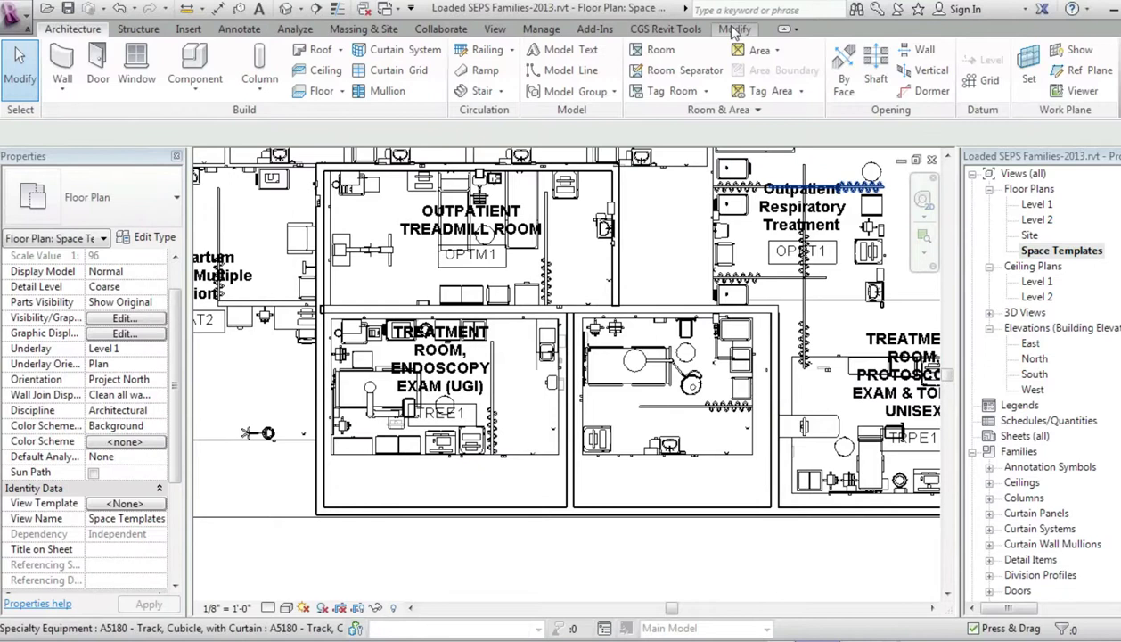
Use the CGS Selection Filter to select all <Room Separation> lines in the active view, and delete them.
{"action": "left_click", "coordinate": [680, 30]}
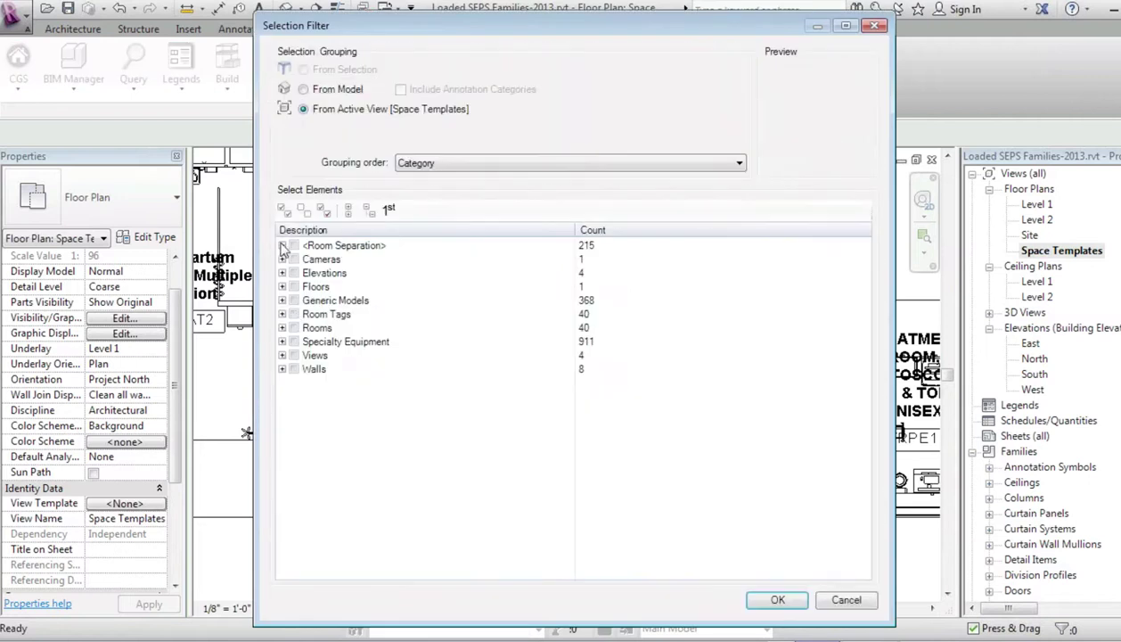
{"action": "left_click", "coordinate": [282, 246]}
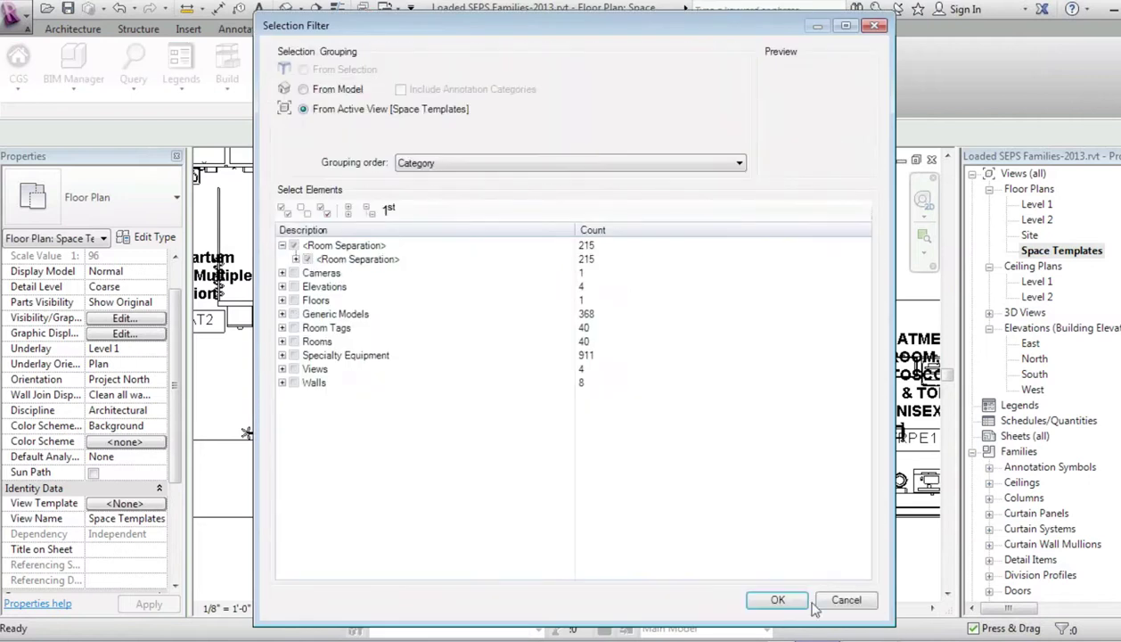
{"action": "key", "text": "Return"}
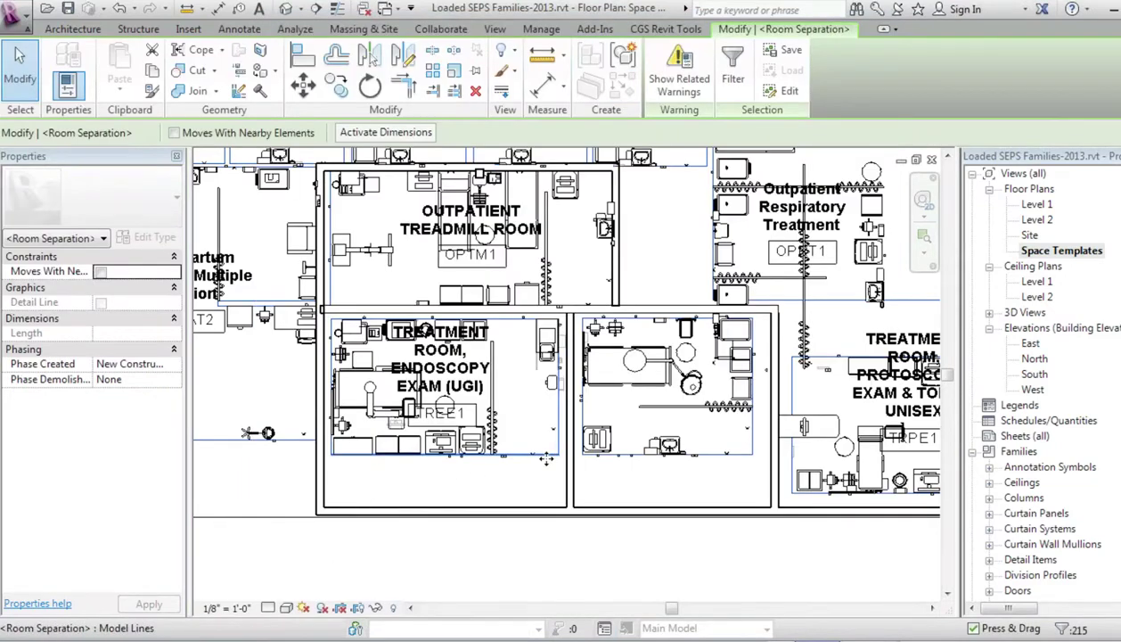
{"action": "key", "text": "Delete"}
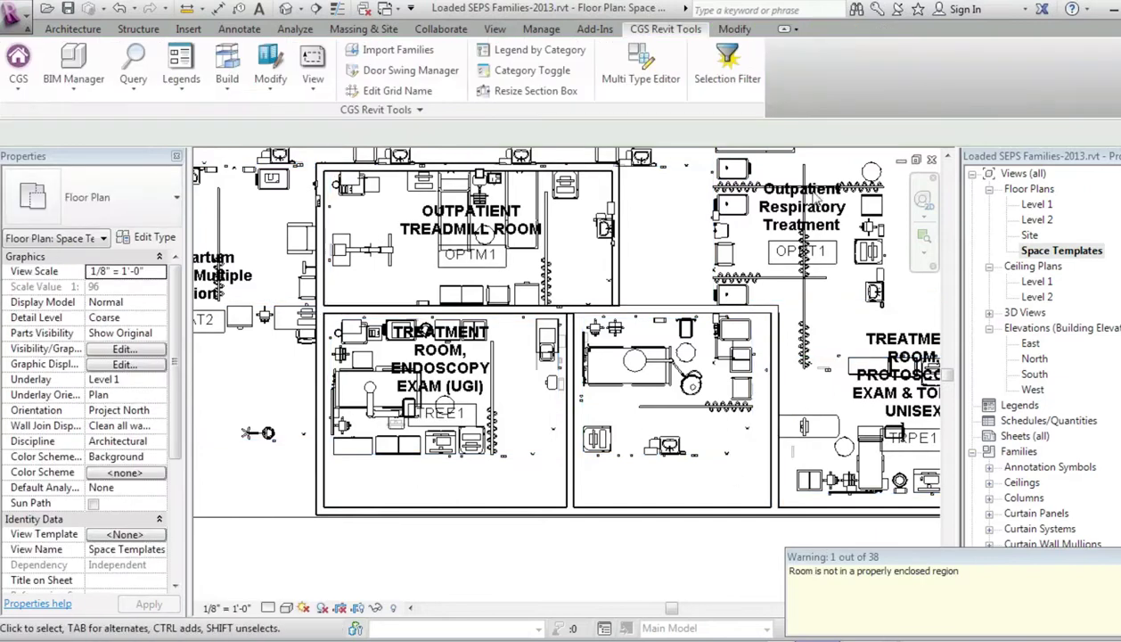
Check the Outpatient Respiratory Treatment room tag, and undo the deletion of the separation lines and the new walls.
{"action": "left_click", "coordinate": [838, 225]}
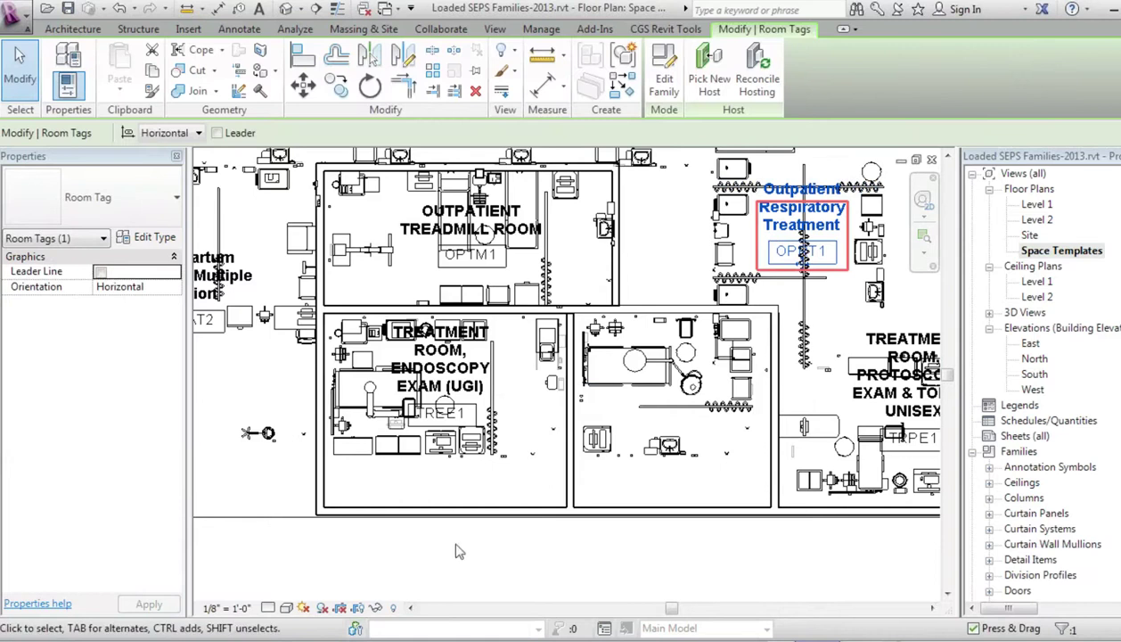
{"action": "left_click", "coordinate": [551, 488]}
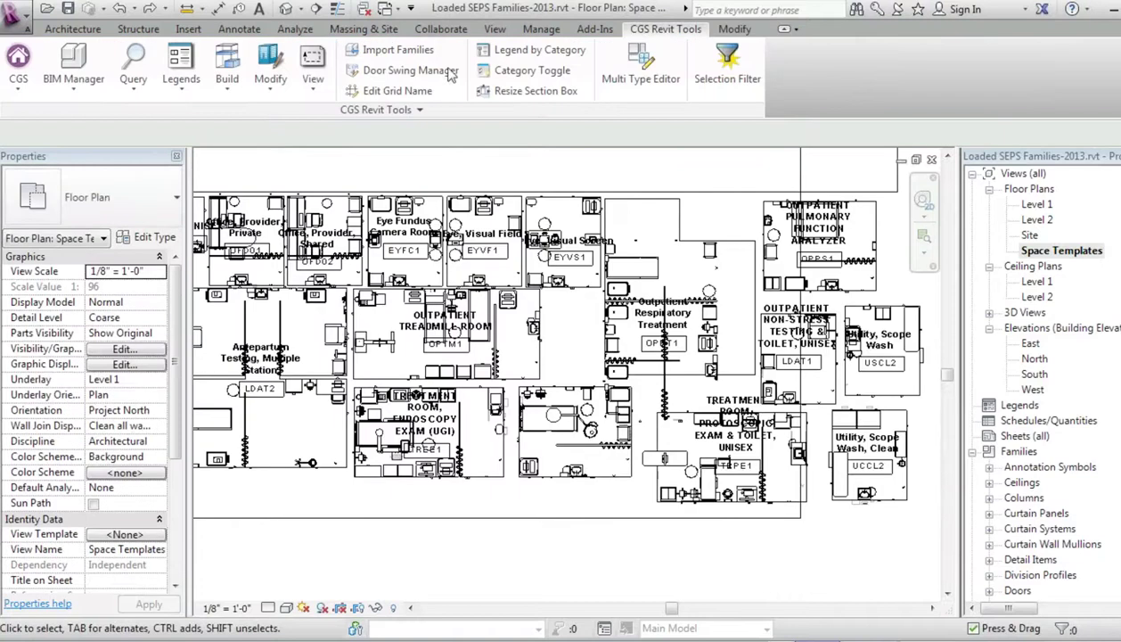
Reopen the default 3D view and select the L-shaped workstation with peninsula among the shaded equipment.
{"action": "left_click", "coordinate": [285, 9]}
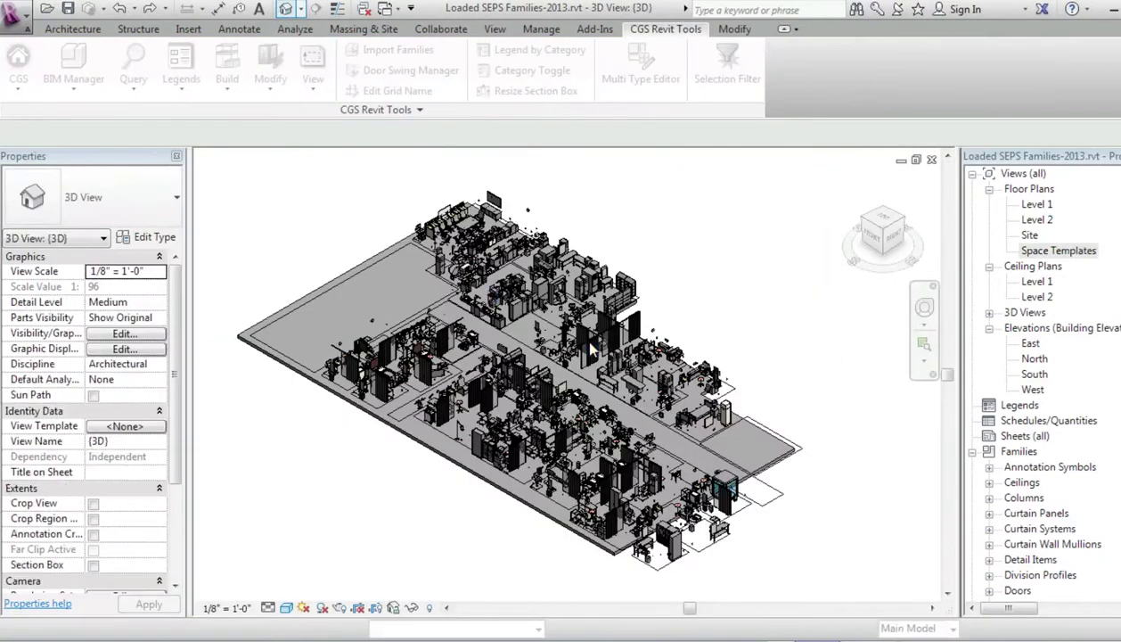
{"action": "scroll", "coordinate": [535, 326], "scroll_direction": "up", "scroll_amount": 5}
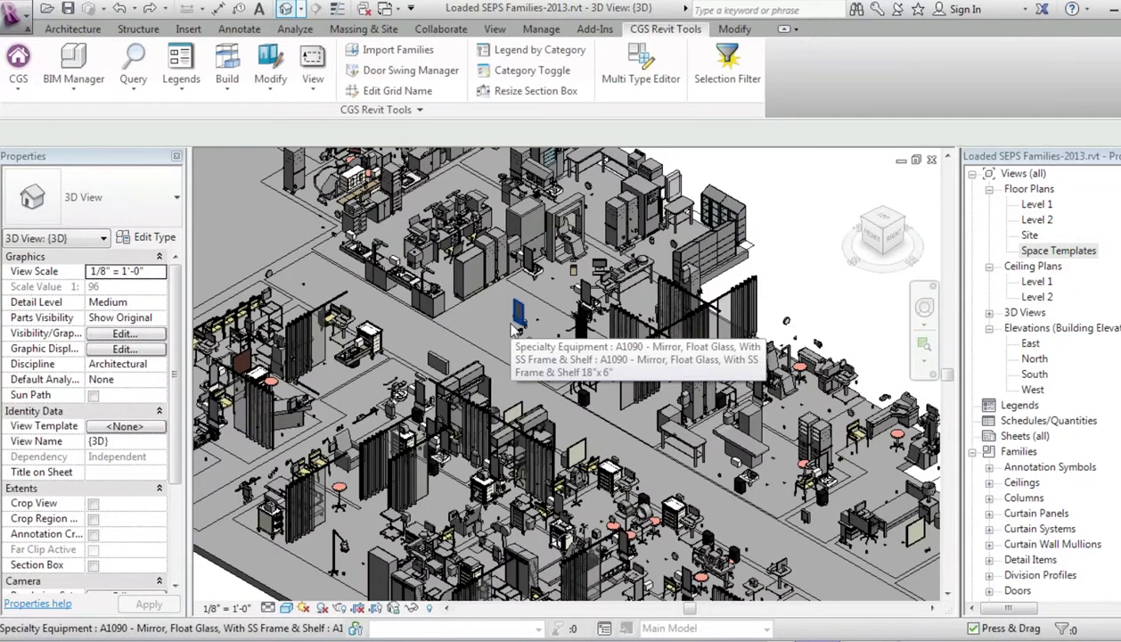
{"action": "left_click", "coordinate": [467, 381]}
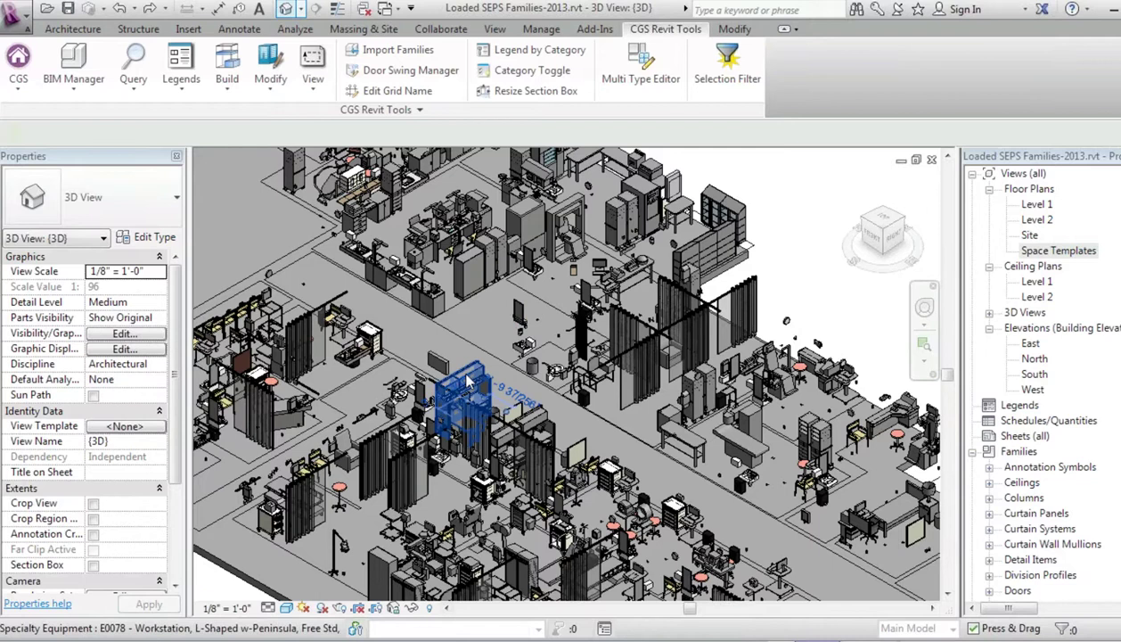